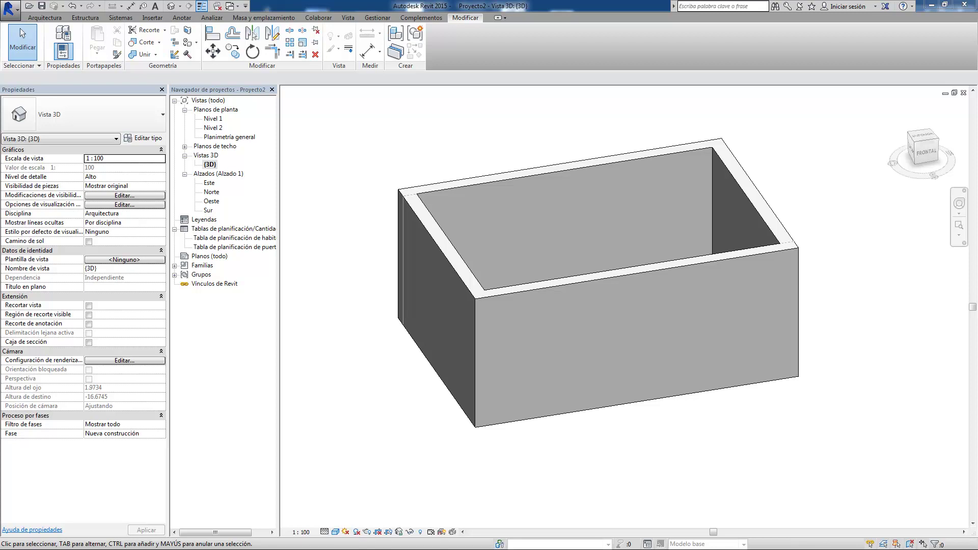
Open the Cubierta dropdown on the Arquitectura tab to show Cubierta por perímetro.
{"action": "left_click", "coordinate": [45, 17]}
{"action": "left_click", "coordinate": [205, 46]}
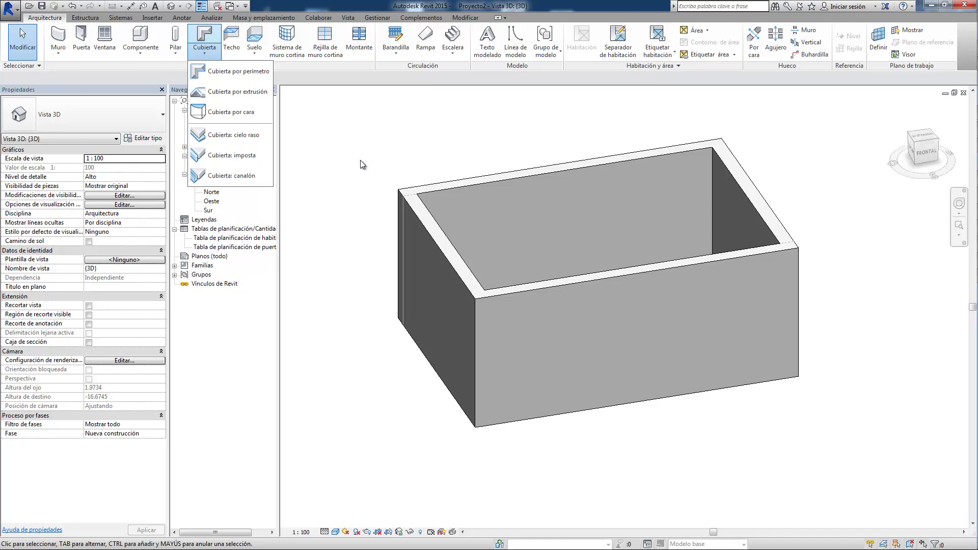
Start a Cubierta por perímetro roof moved to Nivel 2, with Línea de contorno drawing active.
{"action": "left_click", "coordinate": [224, 72]}
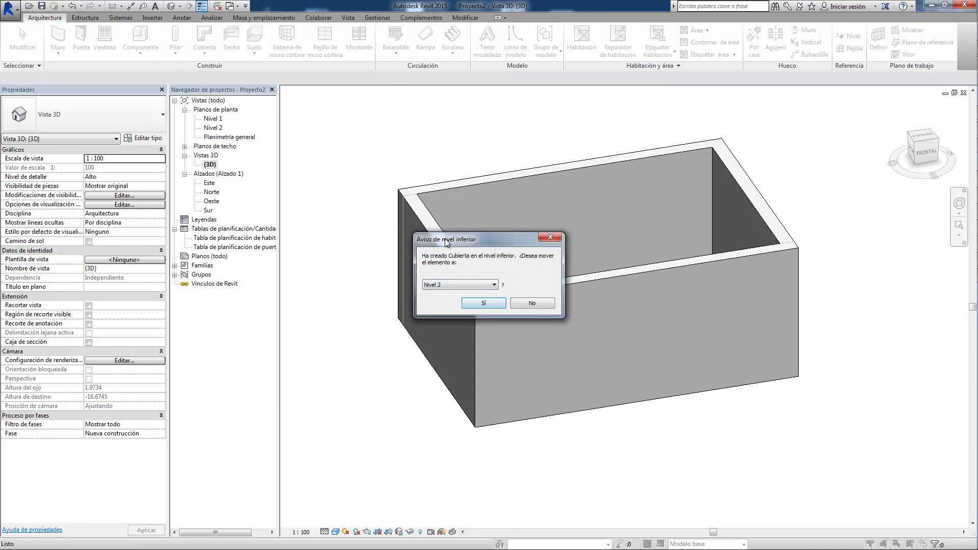
{"action": "left_click", "coordinate": [484, 304]}
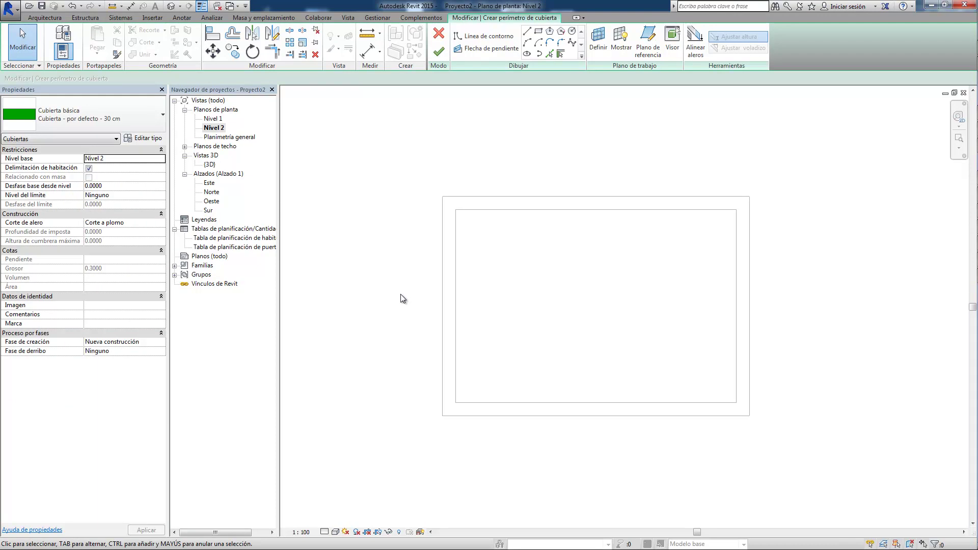
{"action": "left_click", "coordinate": [214, 127]}
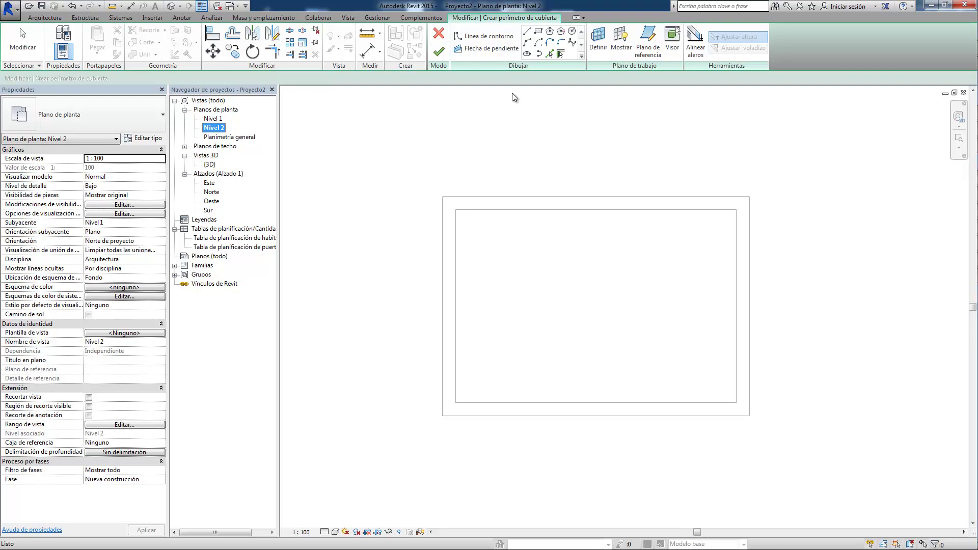
{"action": "left_click", "coordinate": [484, 36]}
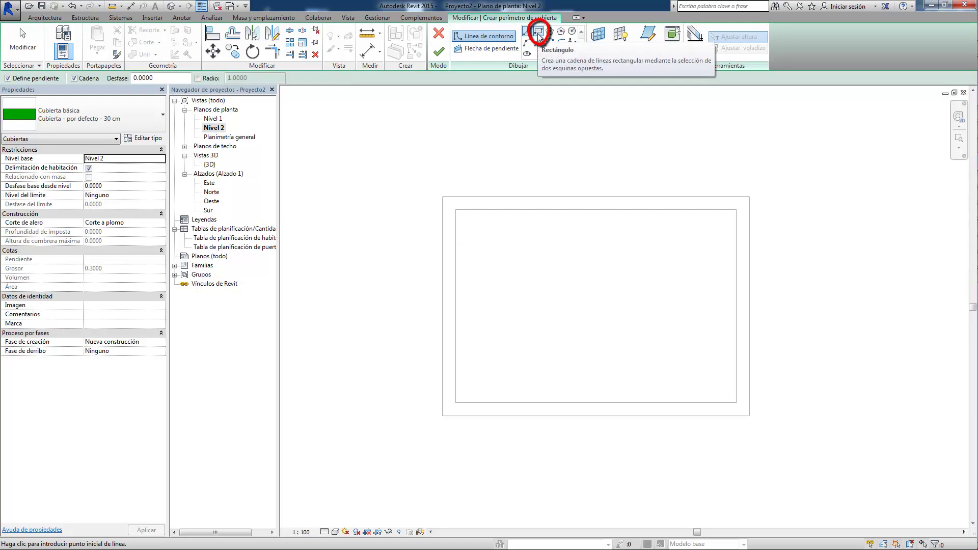
Choose the Rectángulo boundary tool with a Desfase offset of 0.8.
{"action": "left_click", "coordinate": [540, 36]}
{"action": "left_click", "coordinate": [165, 77]}
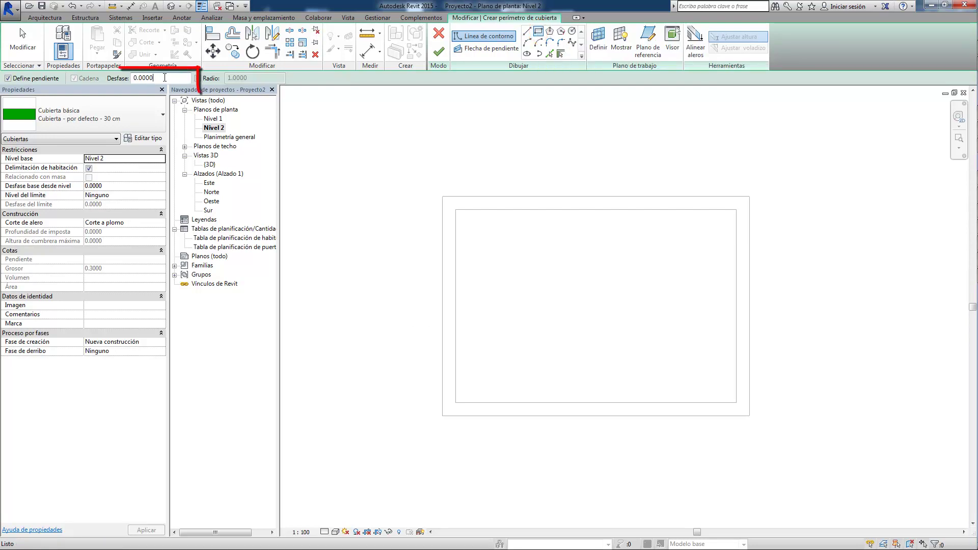
{"action": "double_click", "coordinate": [164, 78]}
{"action": "type", "text": "0.8"}
{"action": "key", "text": "Return"}
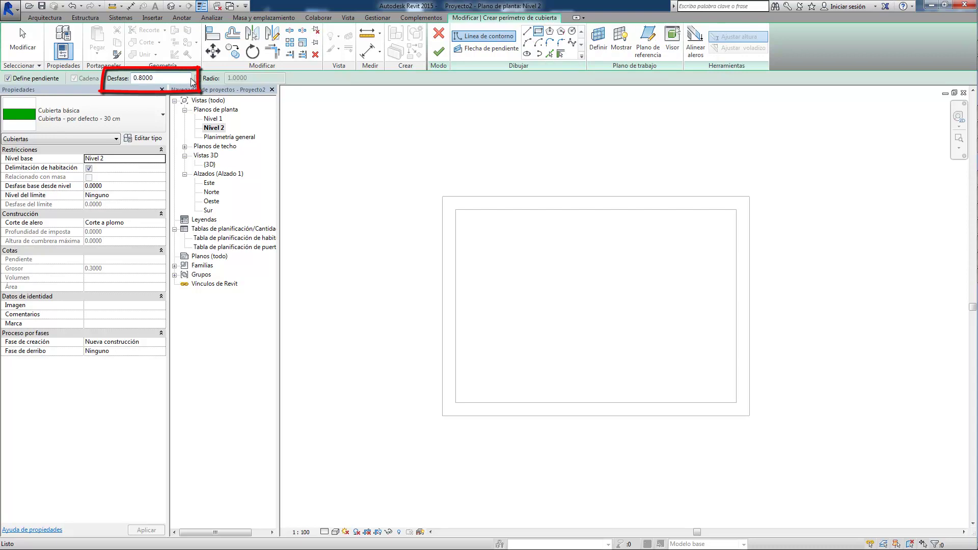
Draw the roof rectangle across the outer wall corners and finish the 30° hip roof.
{"action": "left_click", "coordinate": [443, 196]}
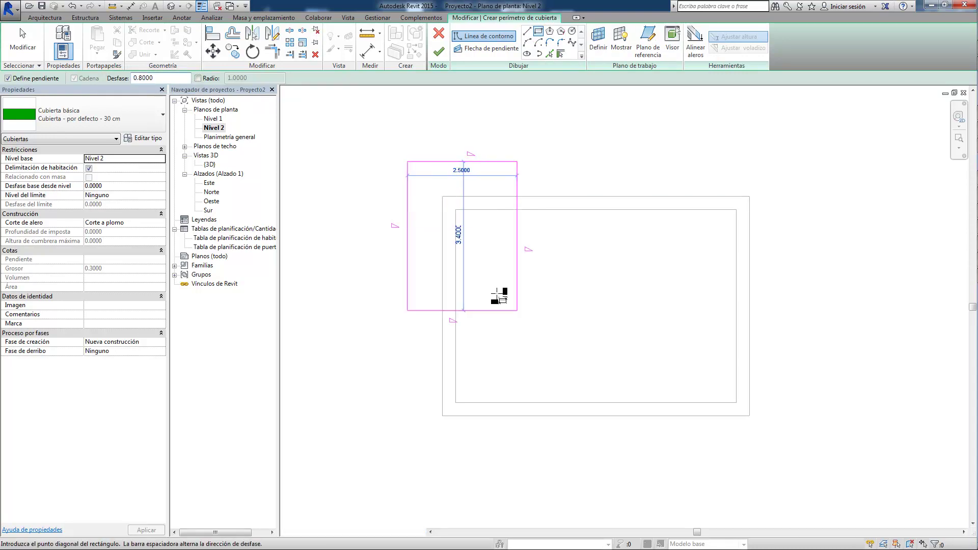
{"action": "left_click", "coordinate": [750, 415]}
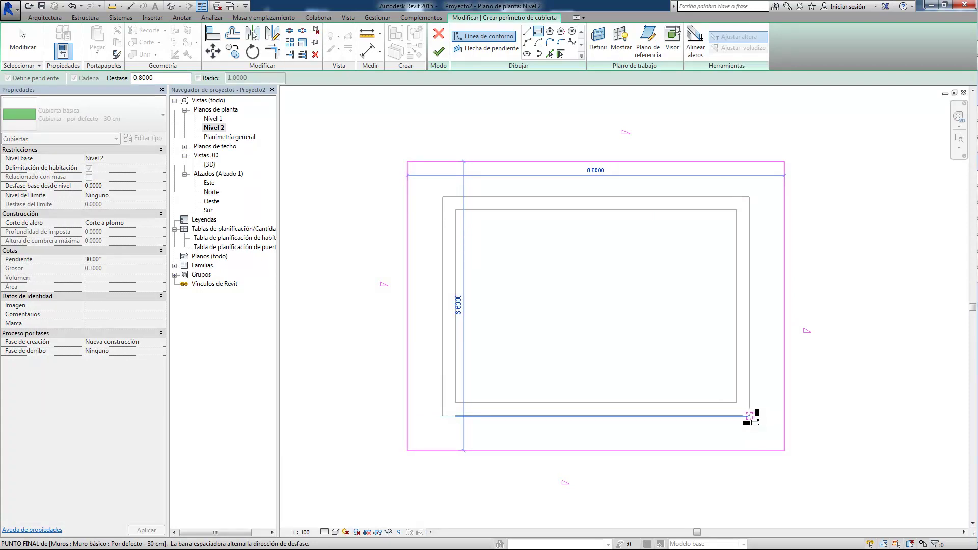
{"action": "left_click", "coordinate": [750, 415]}
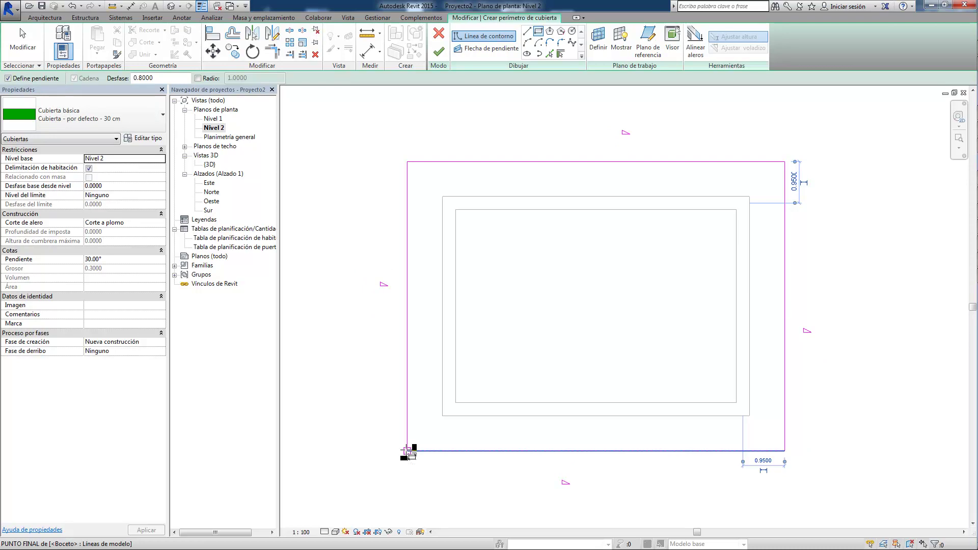
{"action": "left_click", "coordinate": [438, 51]}
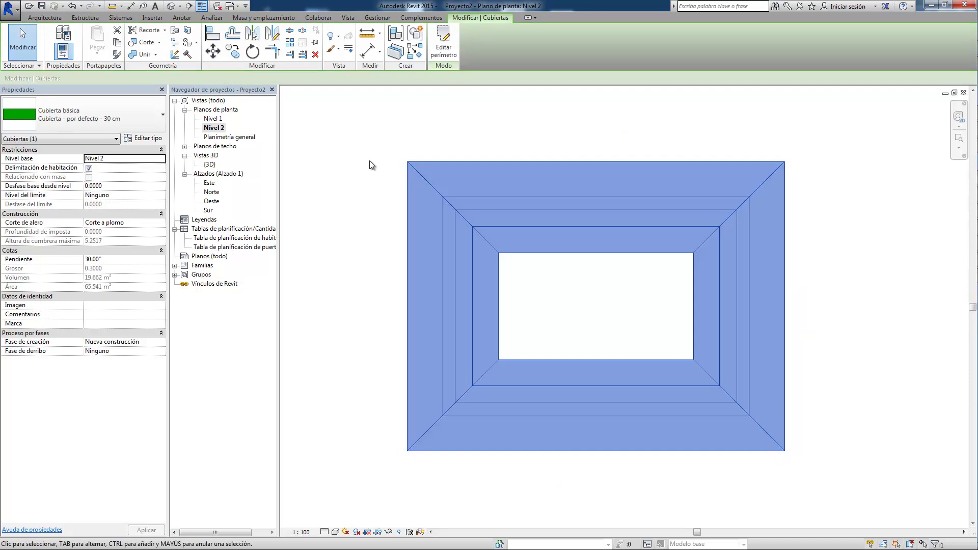
Open the {3D} view and orbit to inspect the new hip roof.
{"action": "left_click", "coordinate": [210, 165]}
{"action": "double_click", "coordinate": [210, 164]}
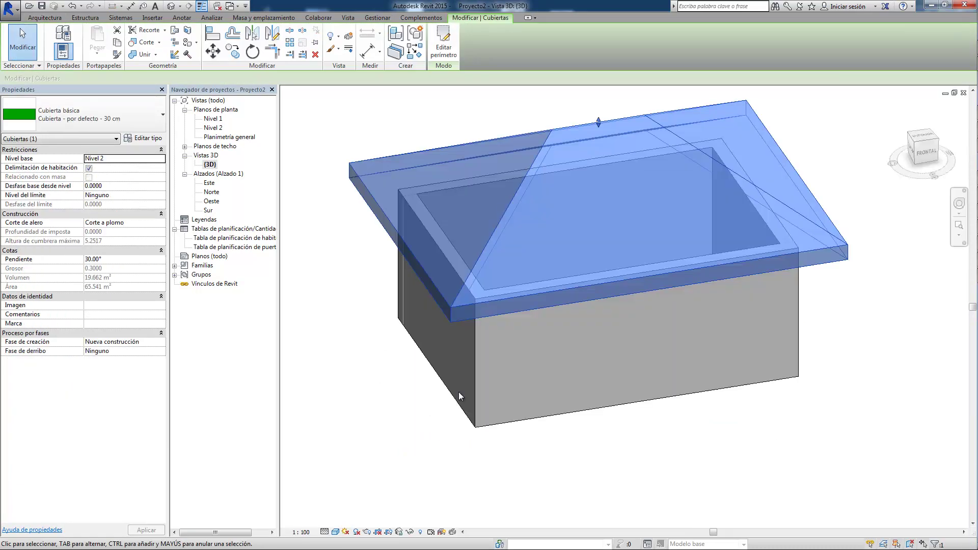
{"action": "middle_click_drag", "start_coordinate": [458, 392], "coordinate": [482, 400], "text": "shift"}
{"action": "left_click", "coordinate": [690, 448]}
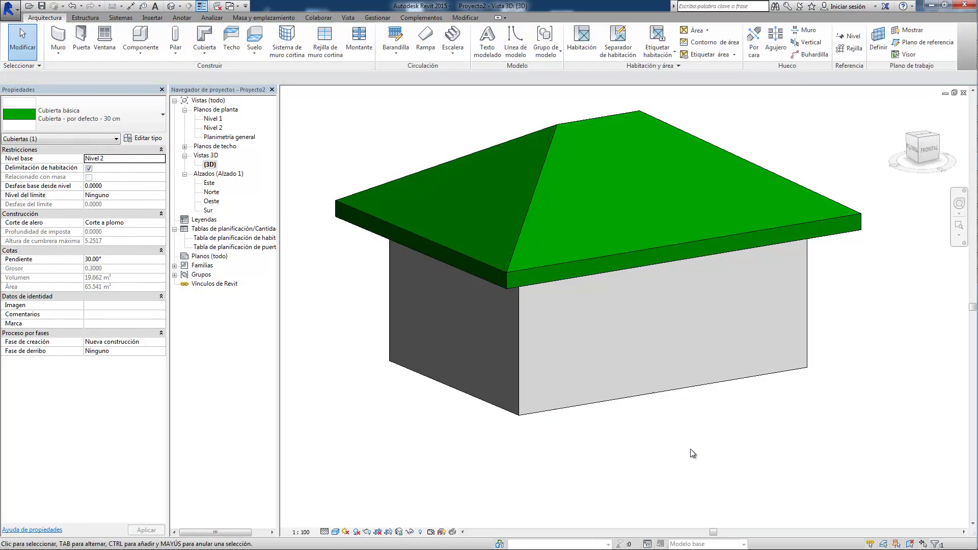
{"action": "middle_click_drag", "start_coordinate": [782, 468], "coordinate": [804, 508]}
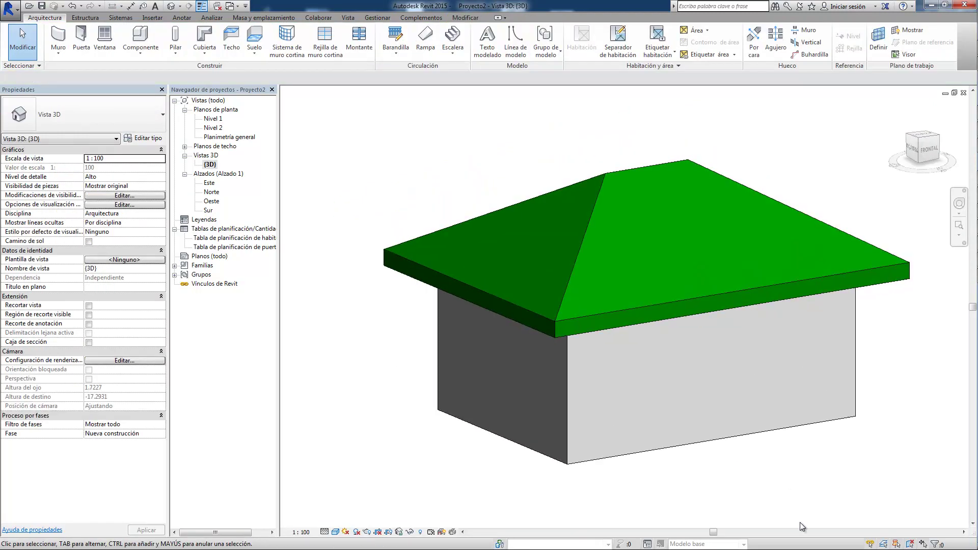
Open the Planimetría general plan and window-select the whole house with its roof.
{"action": "double_click", "coordinate": [237, 141]}
{"action": "middle_click_drag", "start_coordinate": [546, 270], "coordinate": [499, 313]}
{"action": "left_click_drag", "start_coordinate": [408, 191], "coordinate": [496, 252]}
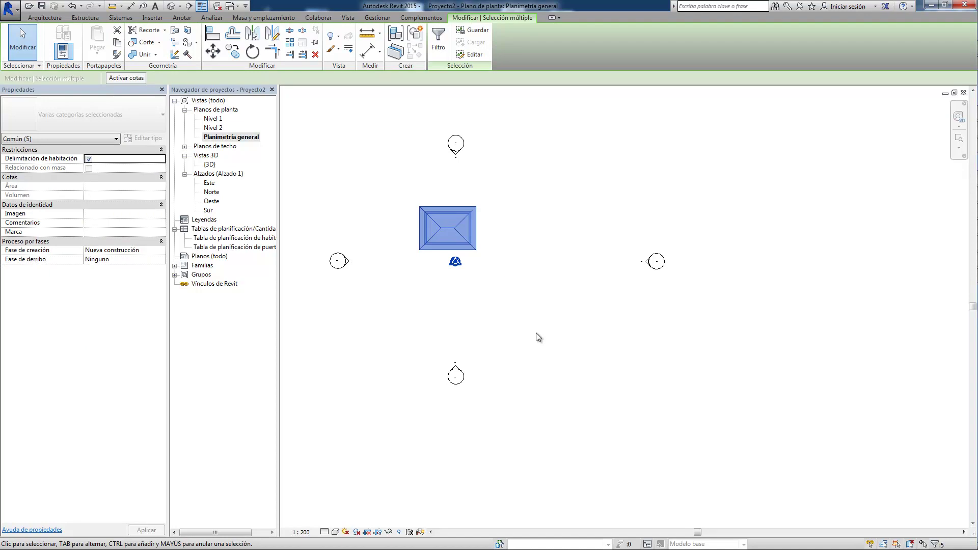
Copy the hip-roofed house 11.5 to the right and view both houses in 3D.
{"action": "left_click", "coordinate": [233, 51]}
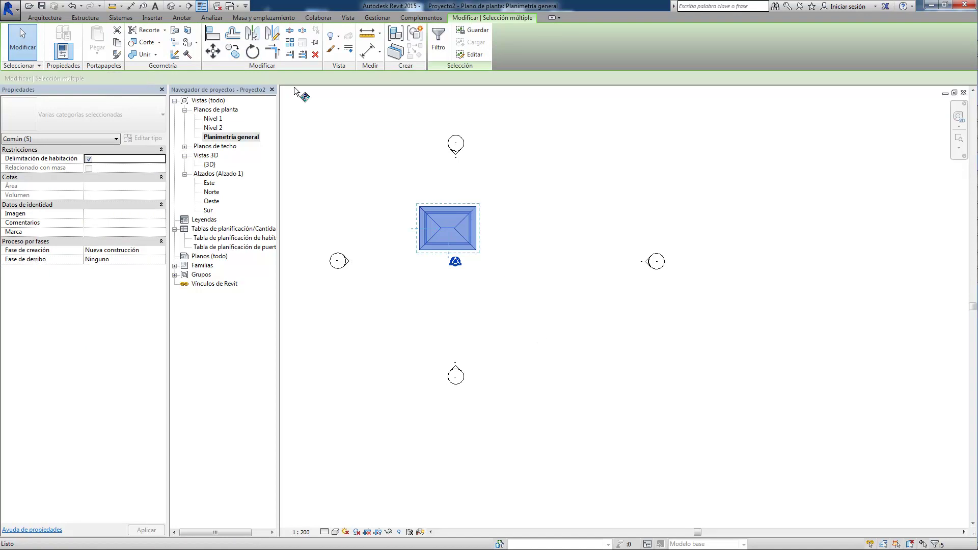
{"action": "left_click", "coordinate": [489, 173]}
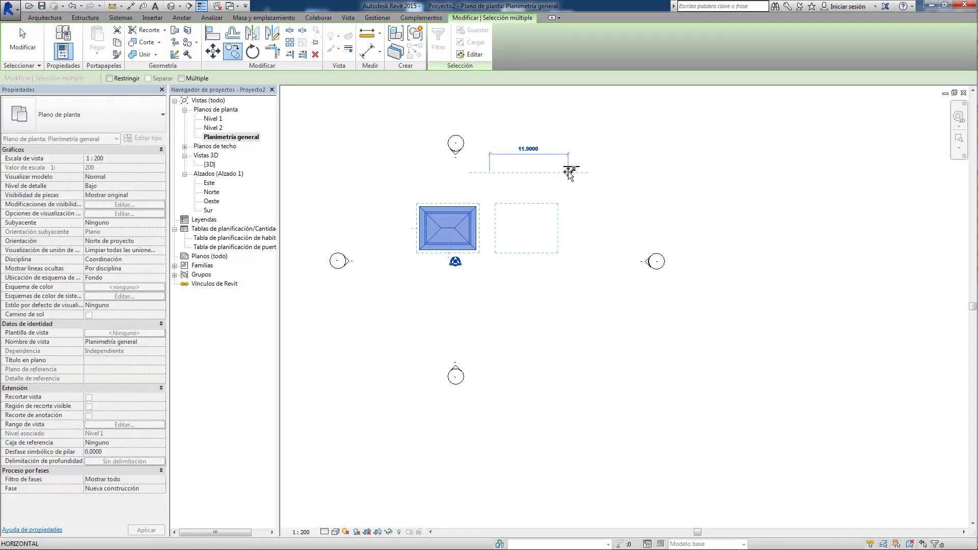
{"action": "left_click", "coordinate": [568, 173]}
{"action": "key", "text": "Escape"}
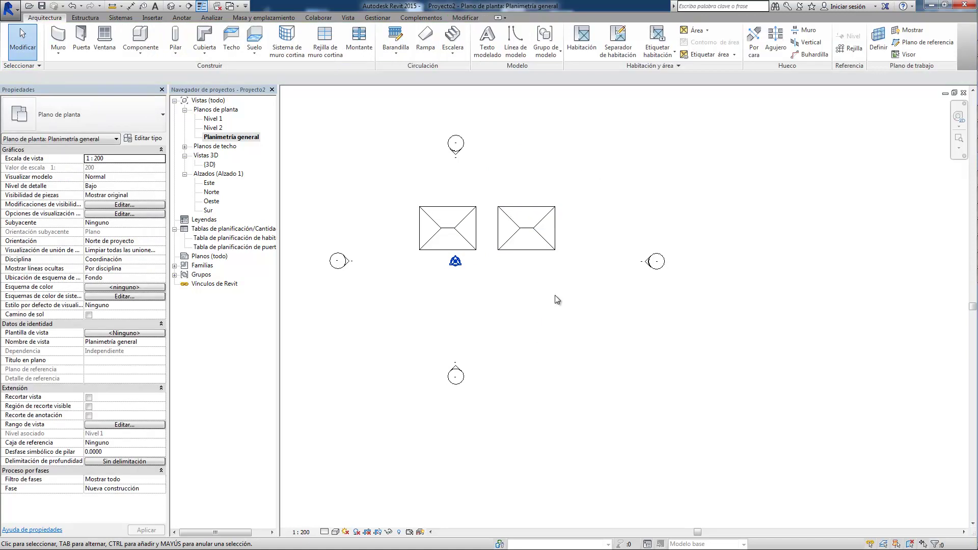
{"action": "double_click", "coordinate": [211, 165]}
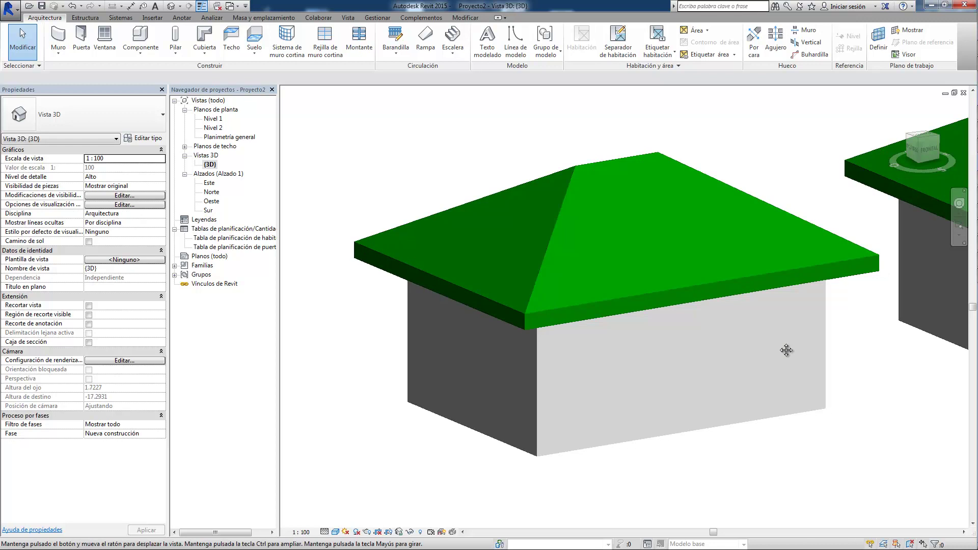
{"action": "mouse_move", "coordinate": [847, 349]}
{"action": "middle_mouse_down"}
{"action": "mouse_move", "coordinate": [316, 411]}
{"action": "mouse_move", "coordinate": [303, 434]}
{"action": "middle_mouse_up"}
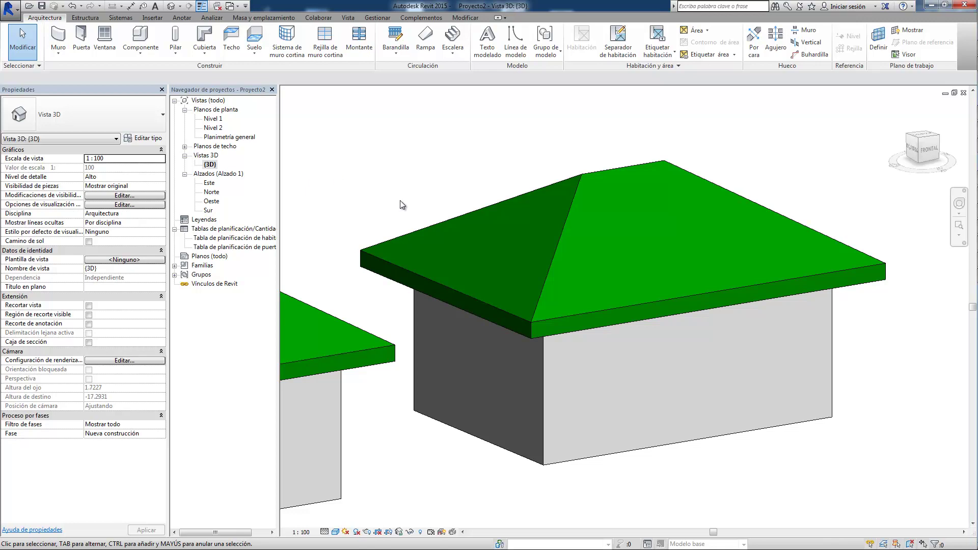
Edit the second roof's footprint, clearing Define pendiente on two opposite edges to make a gable.
{"action": "left_click", "coordinate": [377, 255]}
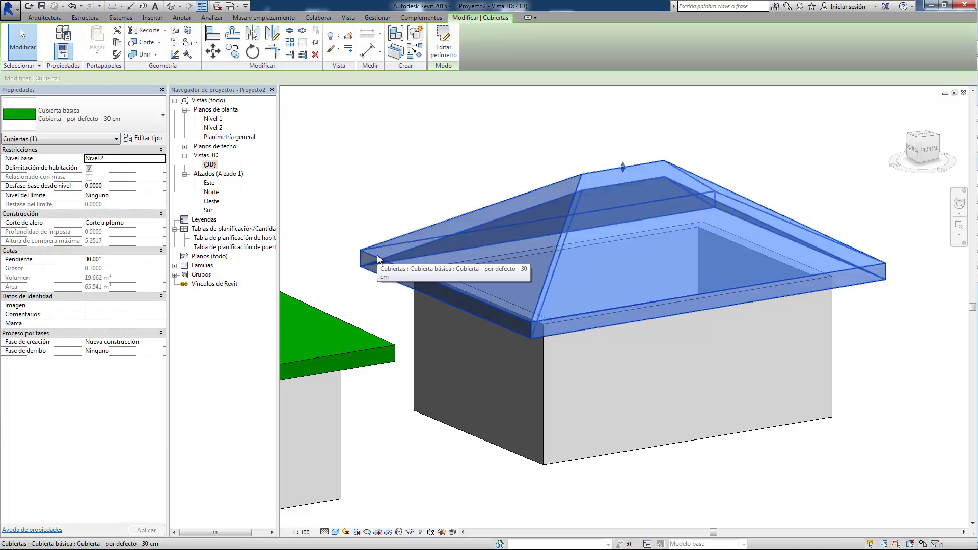
{"action": "left_click", "coordinate": [450, 43]}
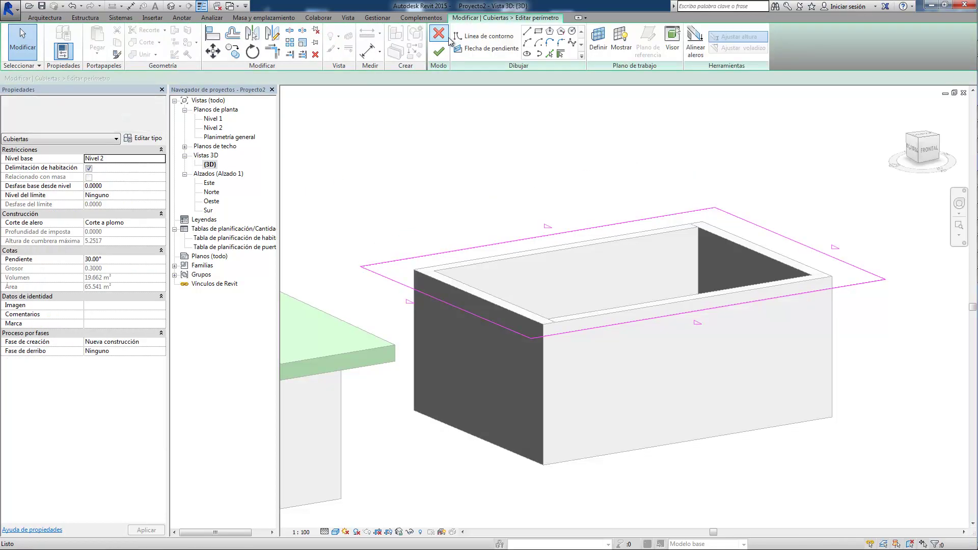
{"action": "left_click", "coordinate": [390, 279]}
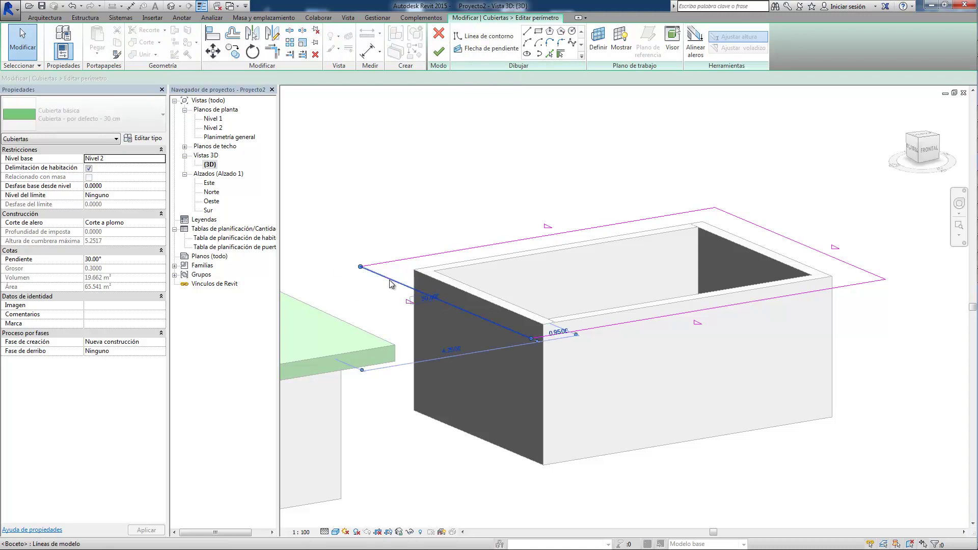
{"action": "left_click", "coordinate": [812, 247], "text": "ctrl"}
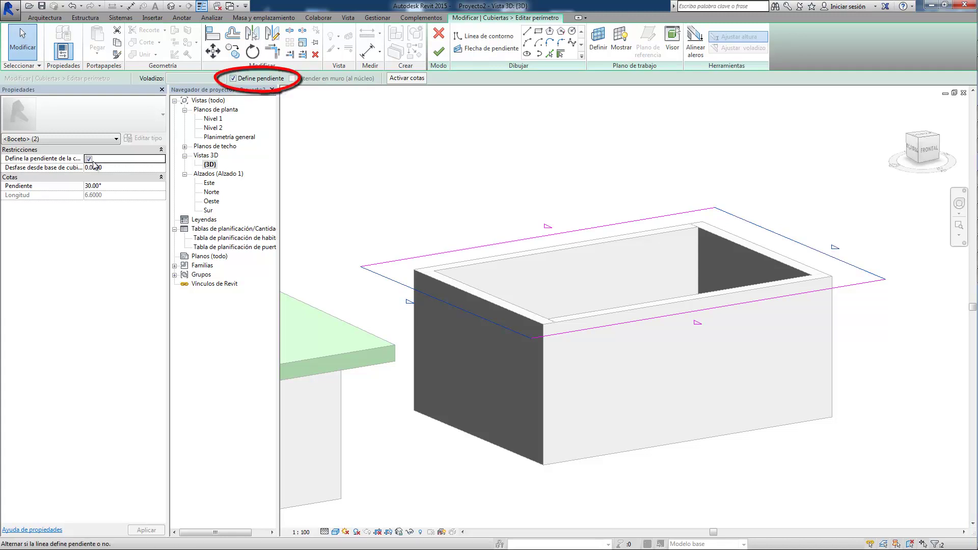
{"action": "left_click", "coordinate": [222, 80]}
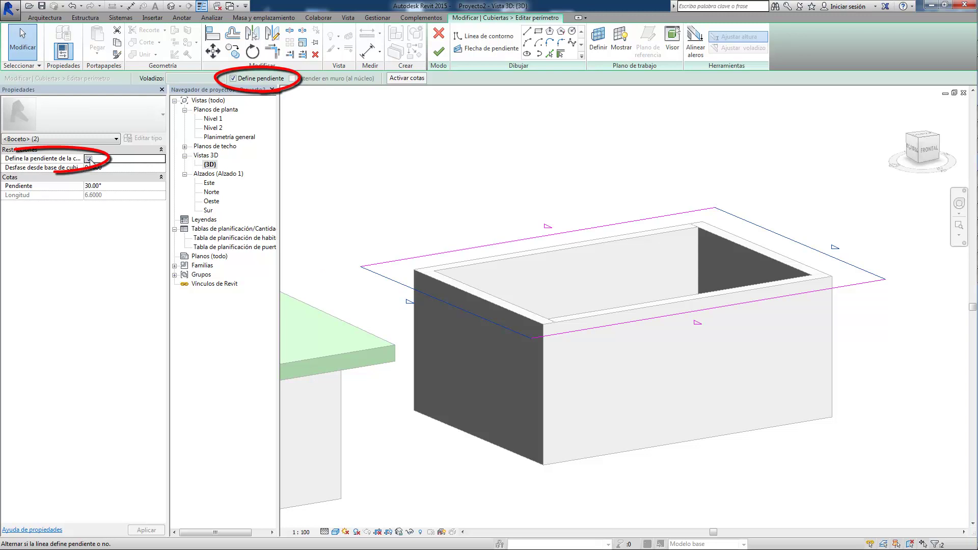
{"action": "left_click", "coordinate": [368, 191]}
{"action": "left_click", "coordinate": [439, 52]}
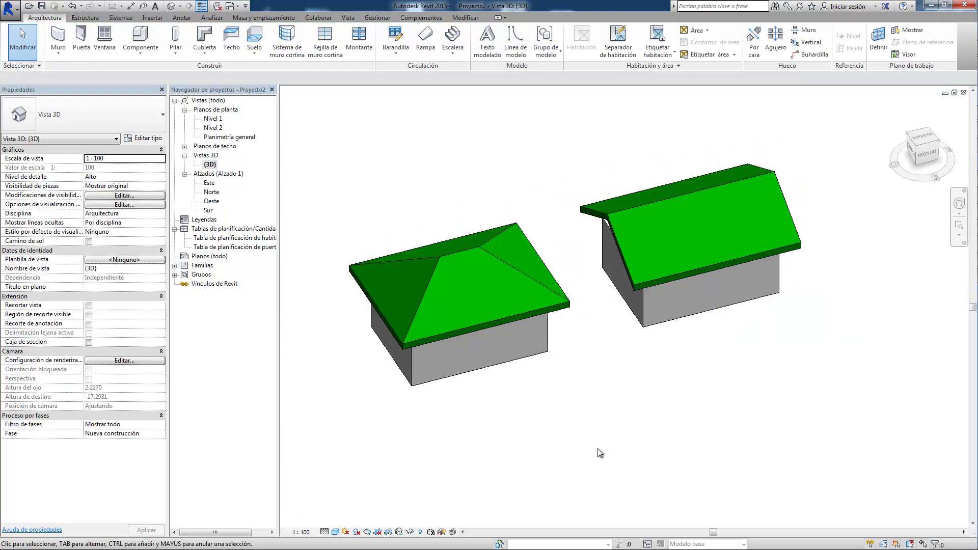
{"action": "middle_click_drag", "start_coordinate": [598, 448], "coordinate": [559, 450], "text": "shift"}
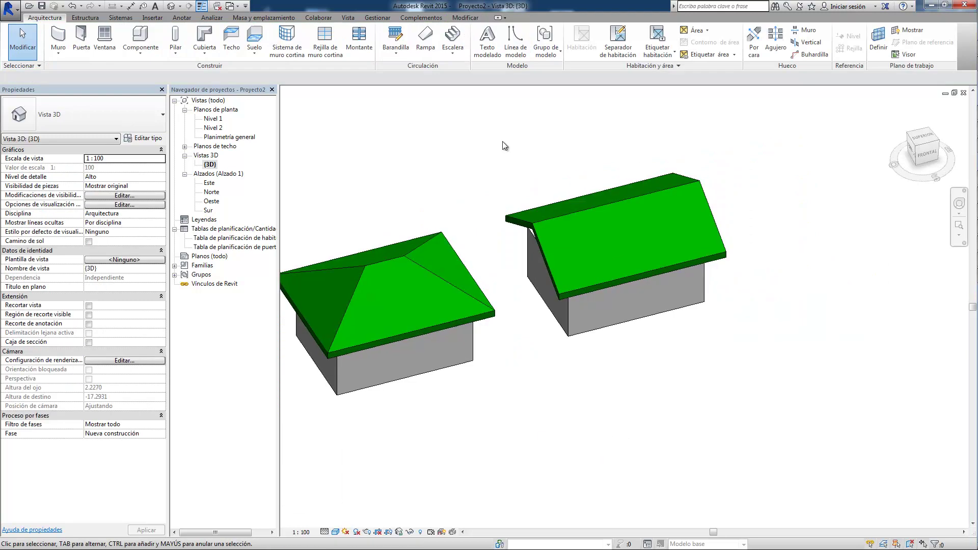
Copy the gable-roofed house, walls and roof, from a wall corner to a spot further right.
{"action": "left_click_drag", "start_coordinate": [503, 107], "coordinate": [766, 396]}
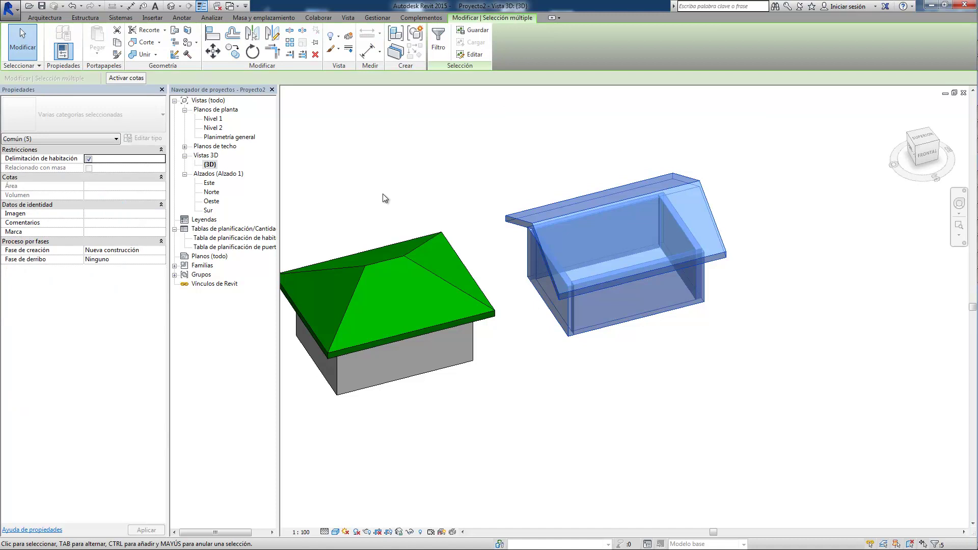
{"action": "left_click", "coordinate": [233, 51]}
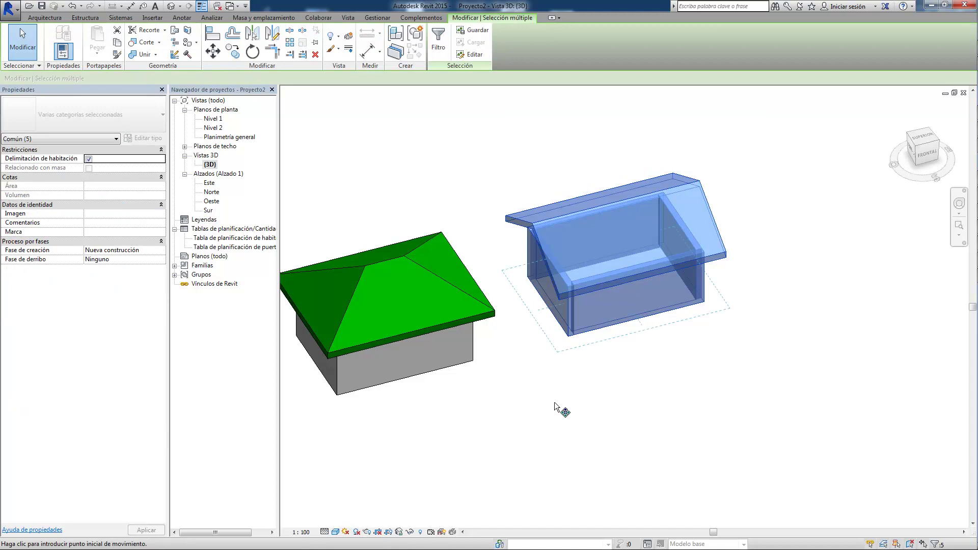
{"action": "left_click", "coordinate": [473, 361]}
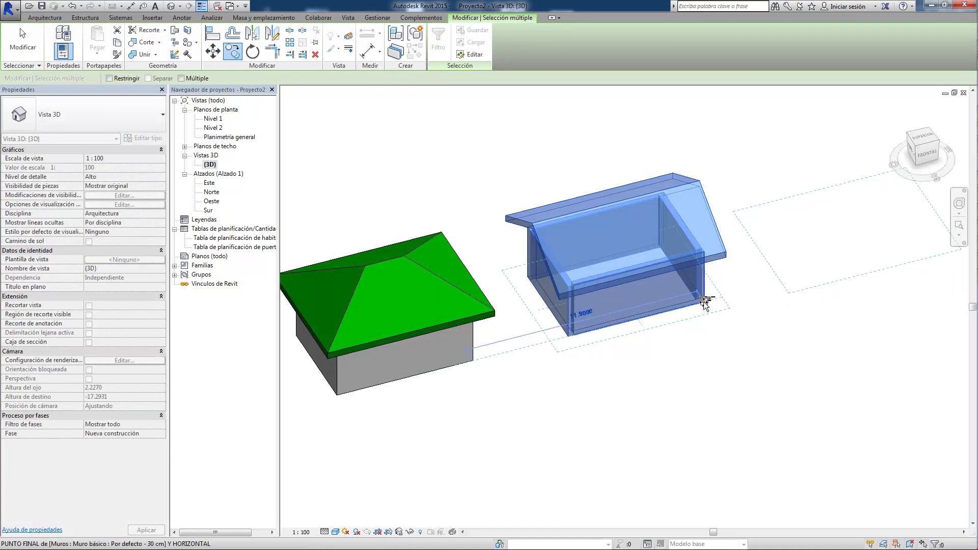
{"action": "left_click", "coordinate": [705, 304]}
{"action": "mouse_move", "coordinate": [776, 346]}
{"action": "middle_mouse_down"}
{"action": "mouse_move", "coordinate": [483, 433]}
{"action": "mouse_move", "coordinate": [443, 424]}
{"action": "middle_mouse_up"}
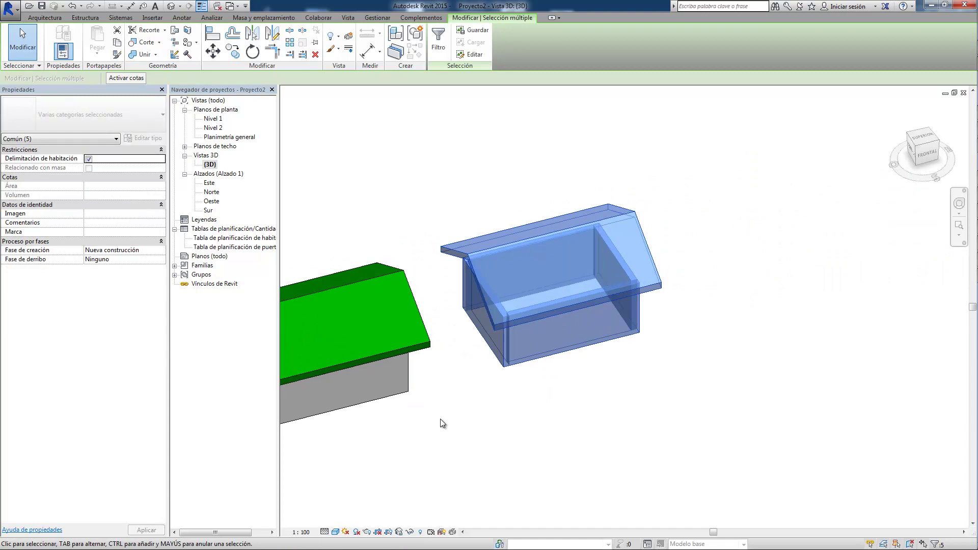
{"action": "middle_click_drag", "start_coordinate": [621, 402], "coordinate": [645, 465]}
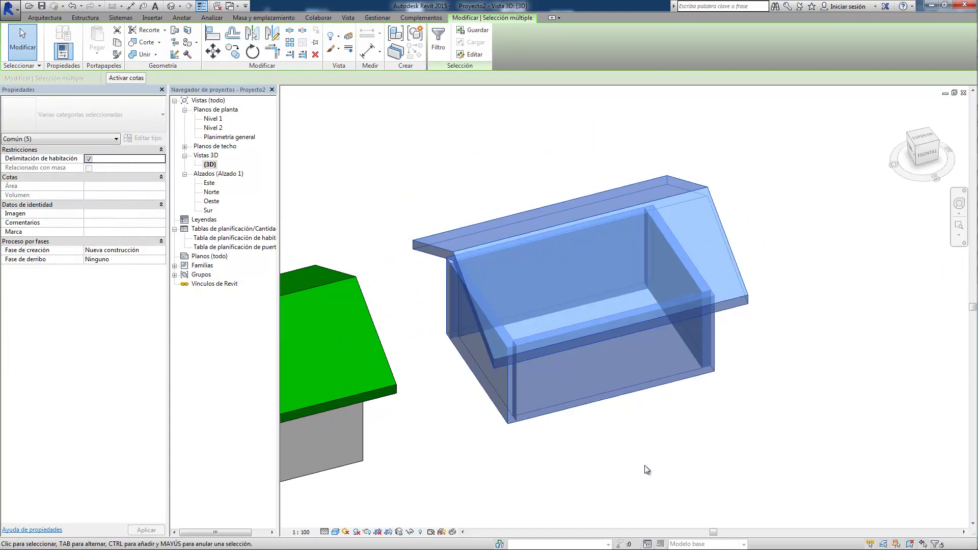
{"action": "left_click", "coordinate": [681, 478]}
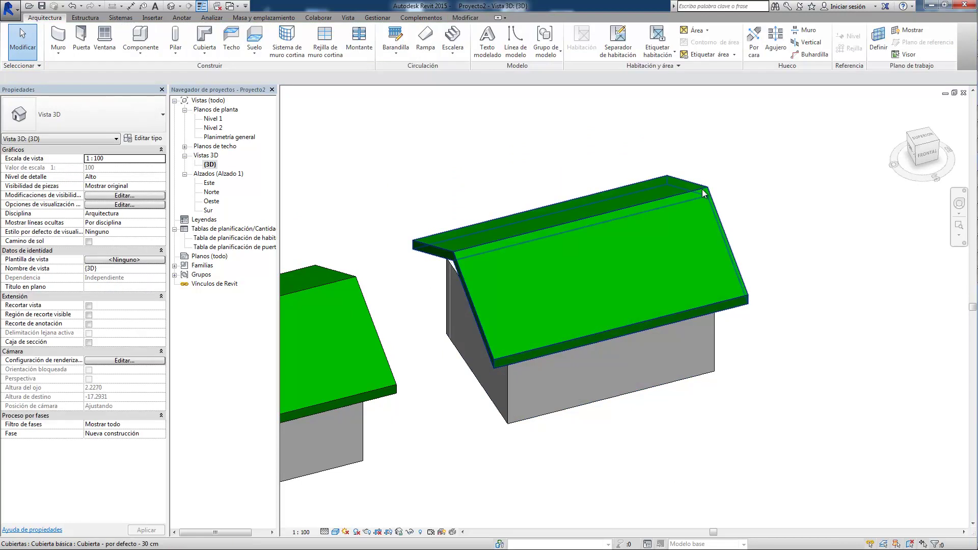
{"action": "left_click", "coordinate": [703, 191]}
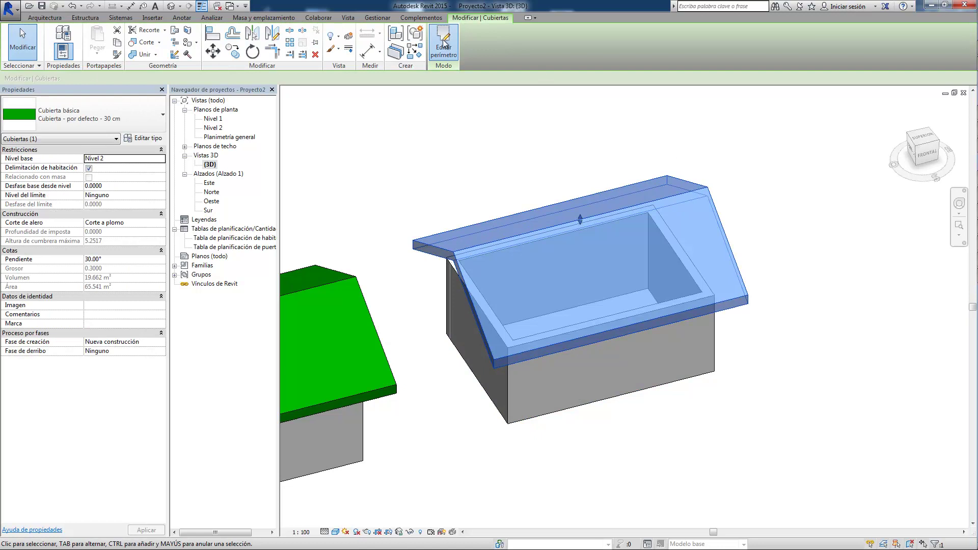
Clear Defines Slope on the copied roof's front footprint edge and finish the sketch.
{"action": "left_click", "coordinate": [444, 43]}
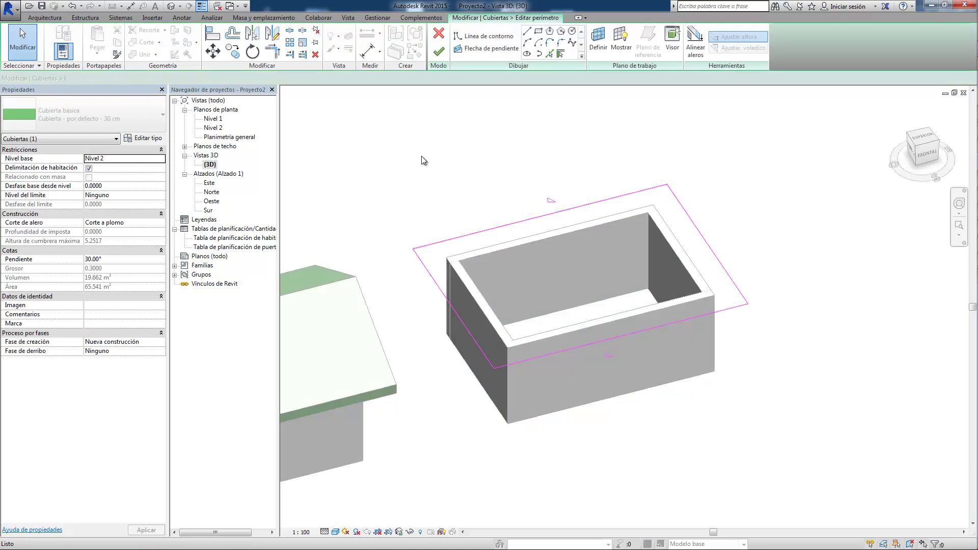
{"action": "left_click", "coordinate": [735, 312]}
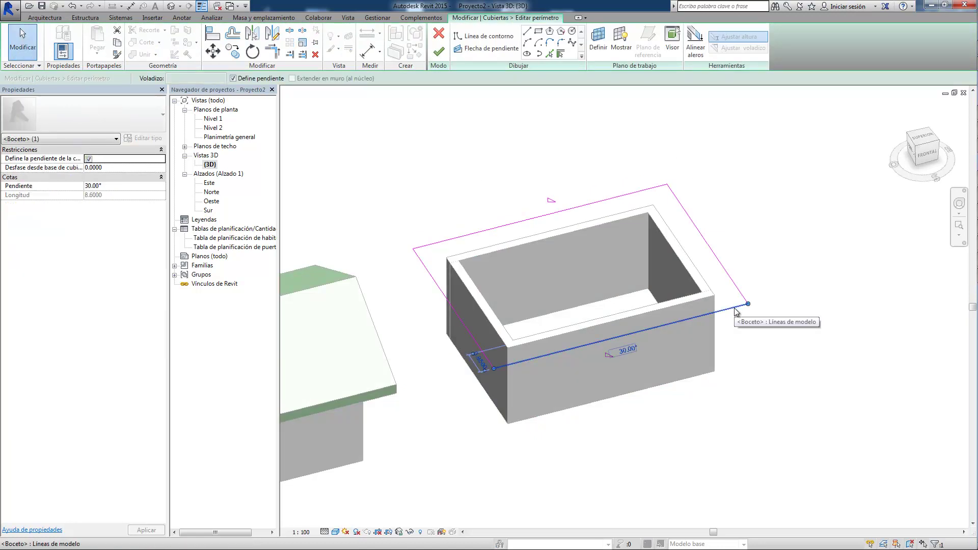
{"action": "left_click", "coordinate": [233, 79]}
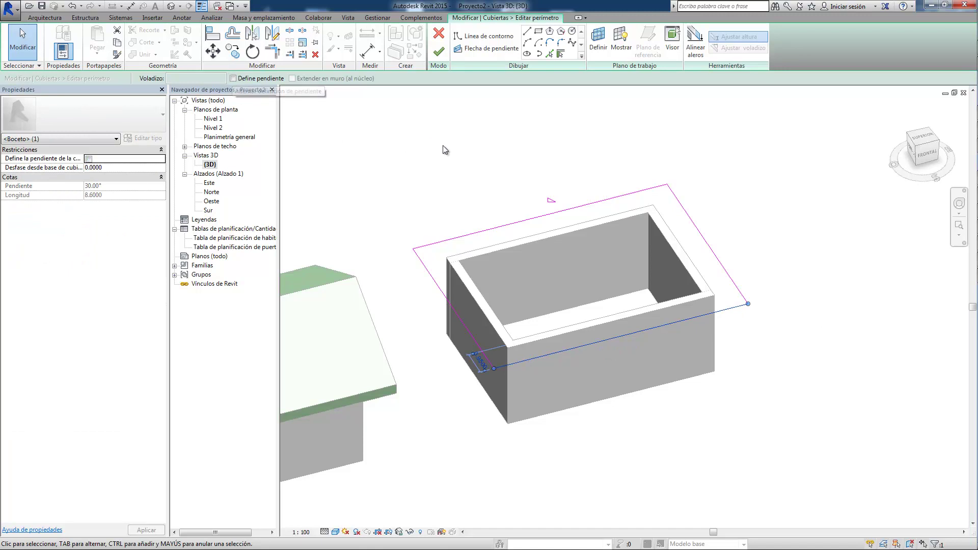
{"action": "left_click", "coordinate": [439, 52]}
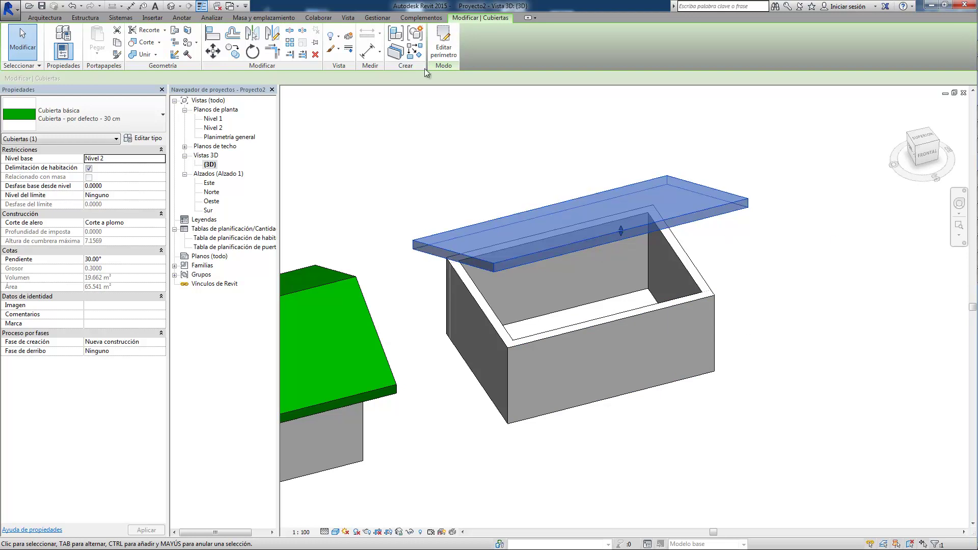
Re-edit the footprint so only the front edge defines slope, producing a shed roof.
{"action": "left_click", "coordinate": [441, 40]}
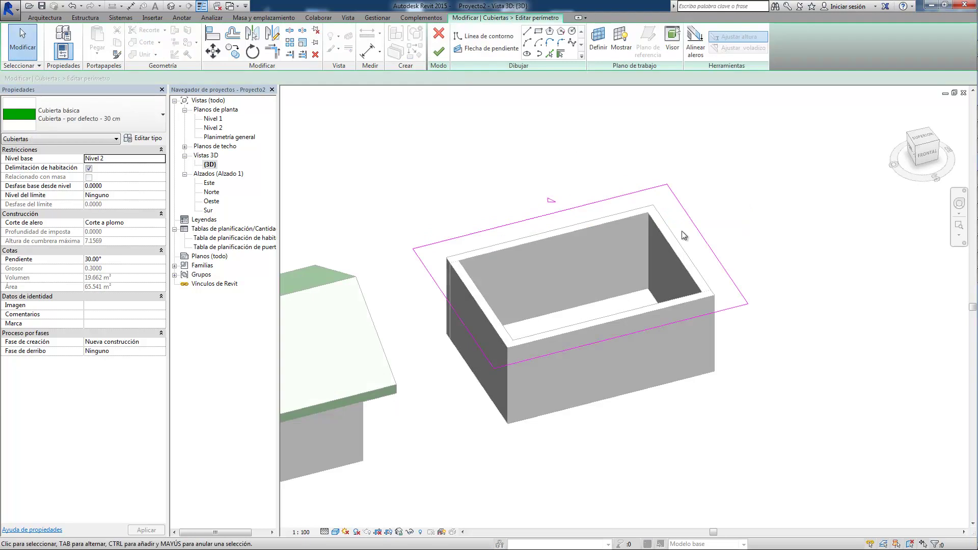
{"action": "left_click", "coordinate": [739, 310]}
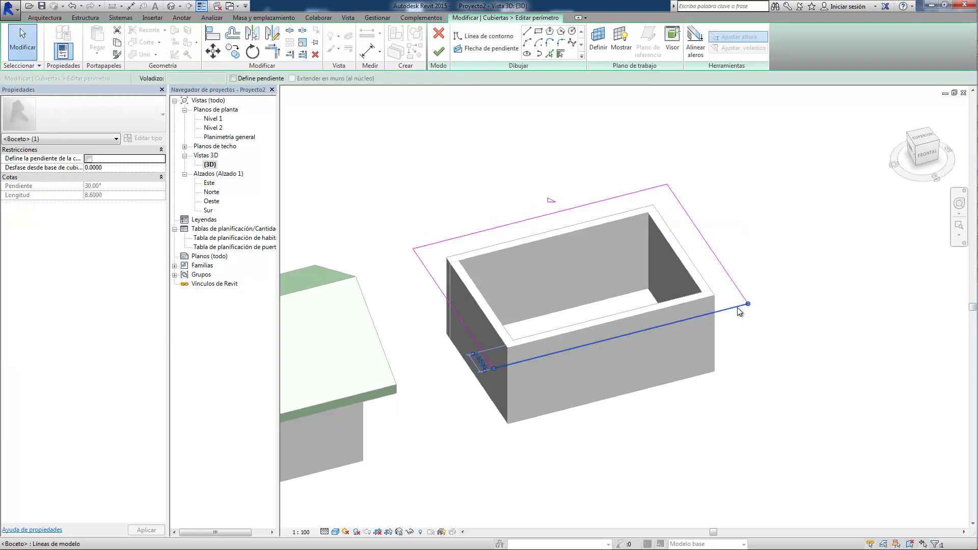
{"action": "left_click", "coordinate": [233, 78]}
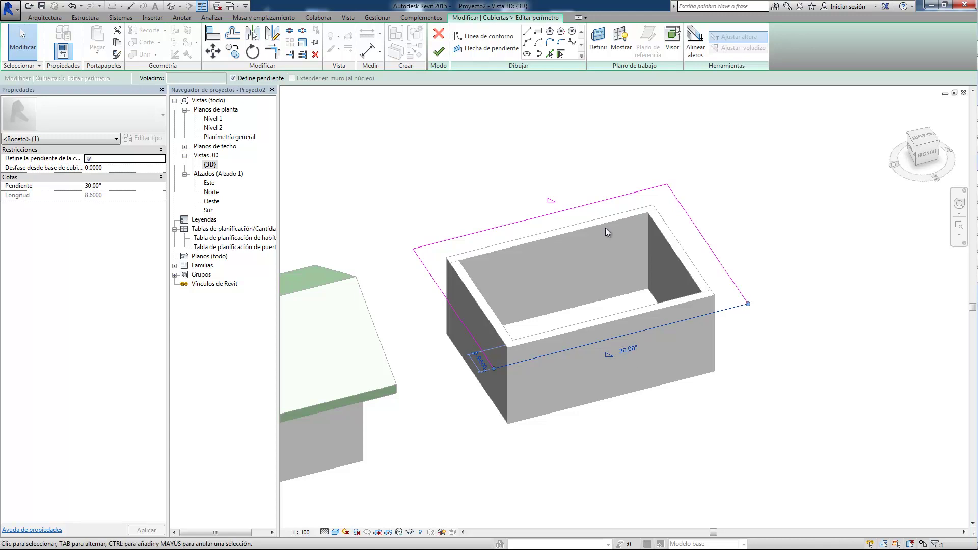
{"action": "left_click", "coordinate": [590, 205]}
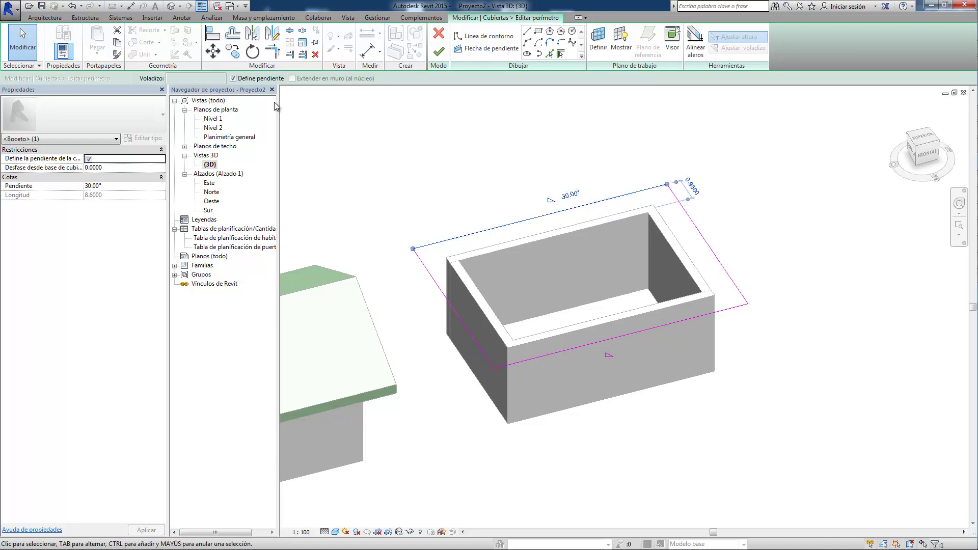
{"action": "left_click", "coordinate": [233, 78]}
{"action": "left_click", "coordinate": [388, 148]}
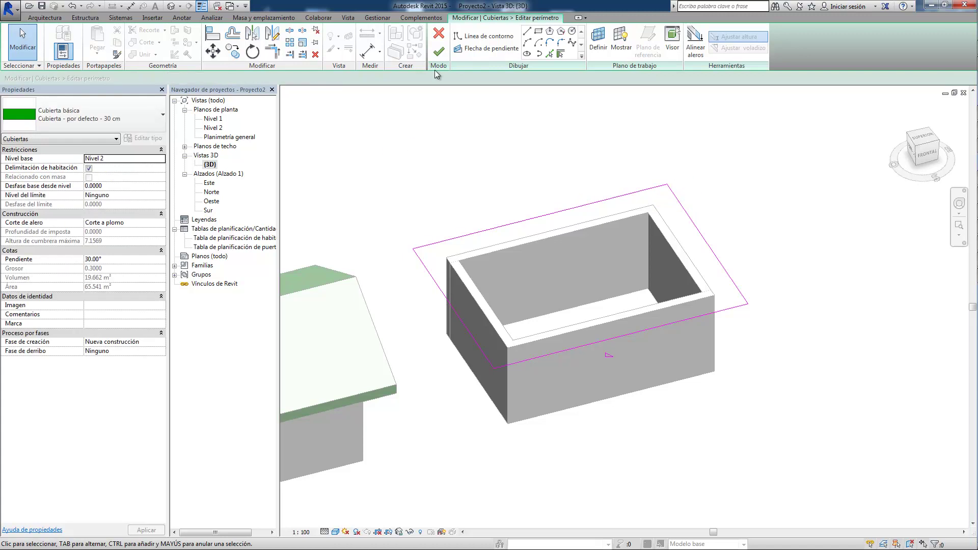
{"action": "left_click", "coordinate": [438, 51]}
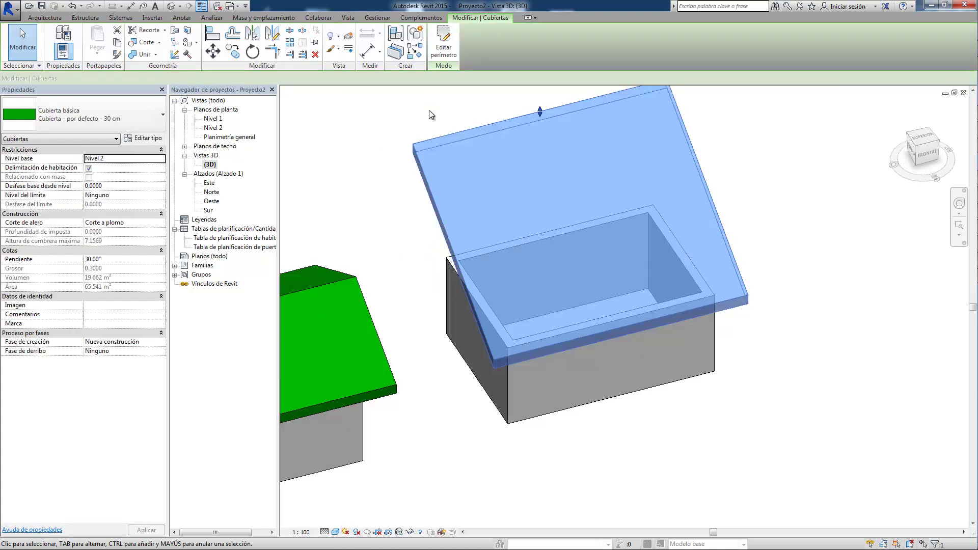
Zoom out and copy the shed-roofed house, walls and roof, further along the row.
{"action": "left_click", "coordinate": [387, 145]}
{"action": "scroll", "coordinate": [589, 437], "scroll_direction": "down", "scroll_amount": 3}
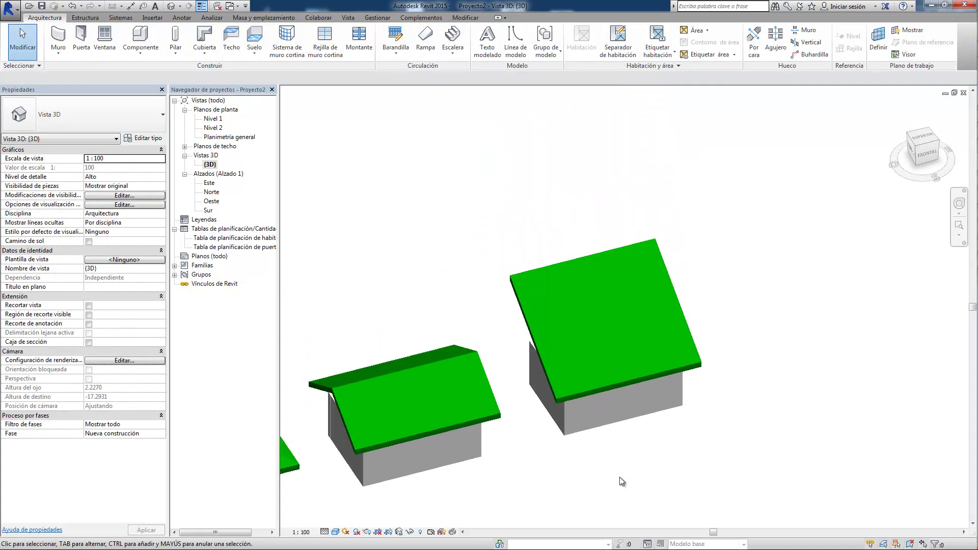
{"action": "scroll", "coordinate": [773, 415], "scroll_direction": "down", "scroll_amount": 2}
{"action": "mouse_move", "coordinate": [744, 425]}
{"action": "middle_mouse_down"}
{"action": "mouse_move", "coordinate": [720, 414]}
{"action": "mouse_move", "coordinate": [501, 467]}
{"action": "middle_mouse_up"}
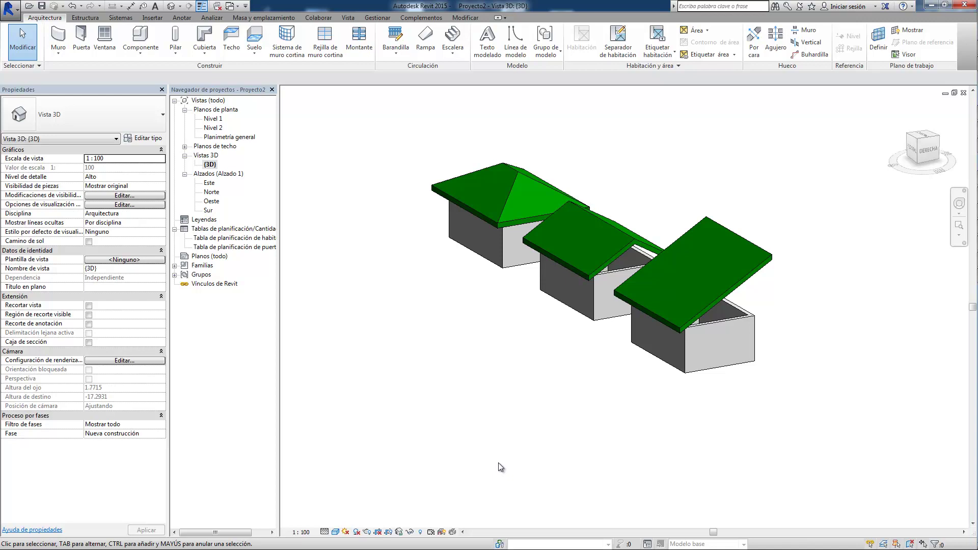
{"action": "left_click_drag", "start_coordinate": [609, 432], "coordinate": [874, 164]}
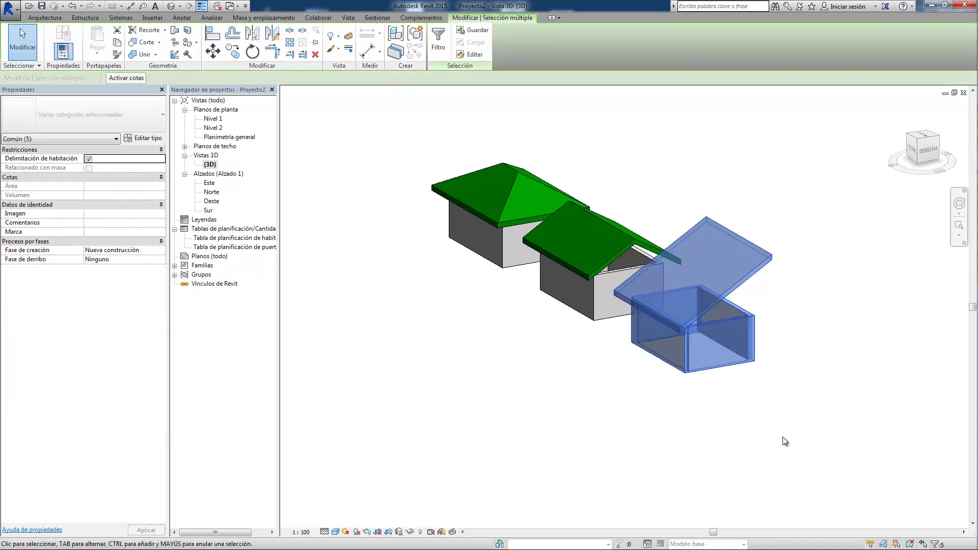
{"action": "left_click", "coordinate": [232, 51]}
{"action": "left_click", "coordinate": [599, 321]}
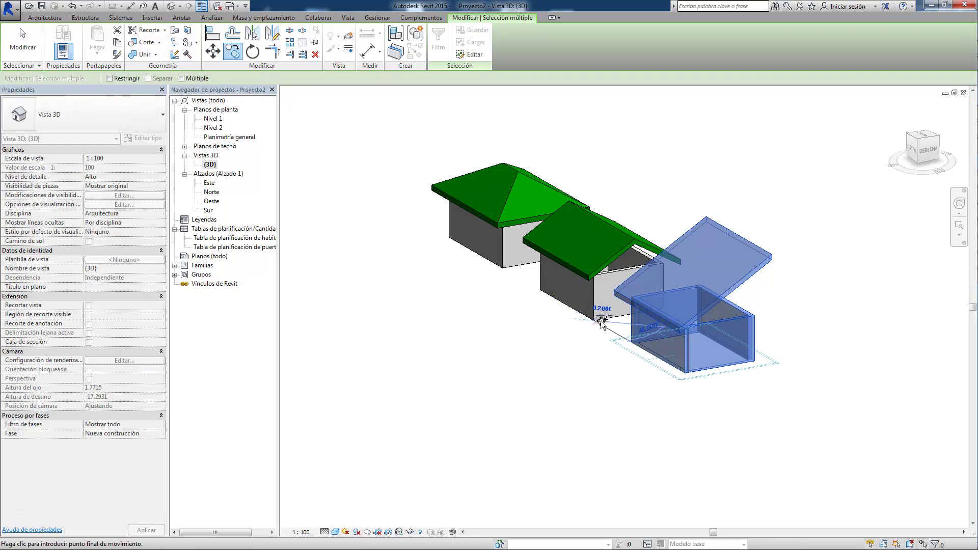
{"action": "left_click", "coordinate": [686, 374]}
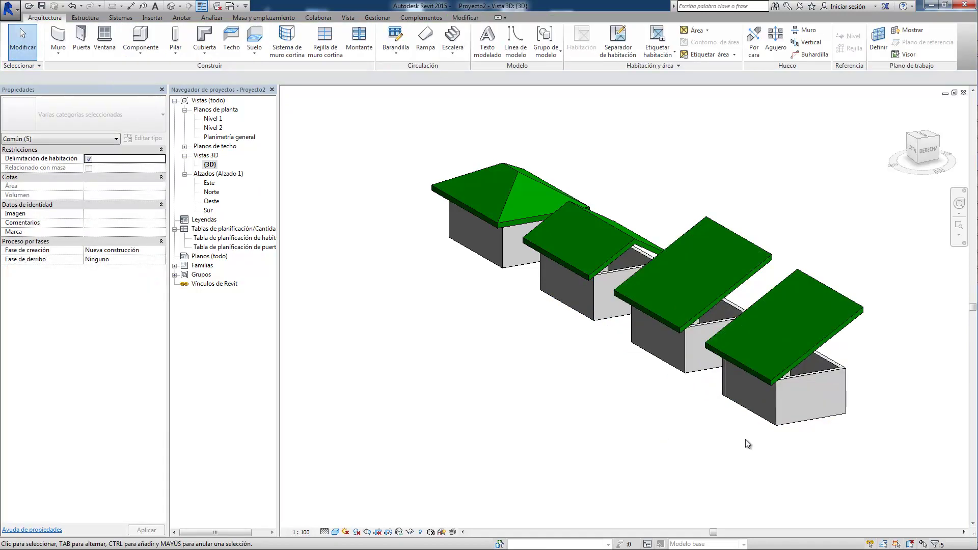
{"action": "left_click", "coordinate": [656, 222]}
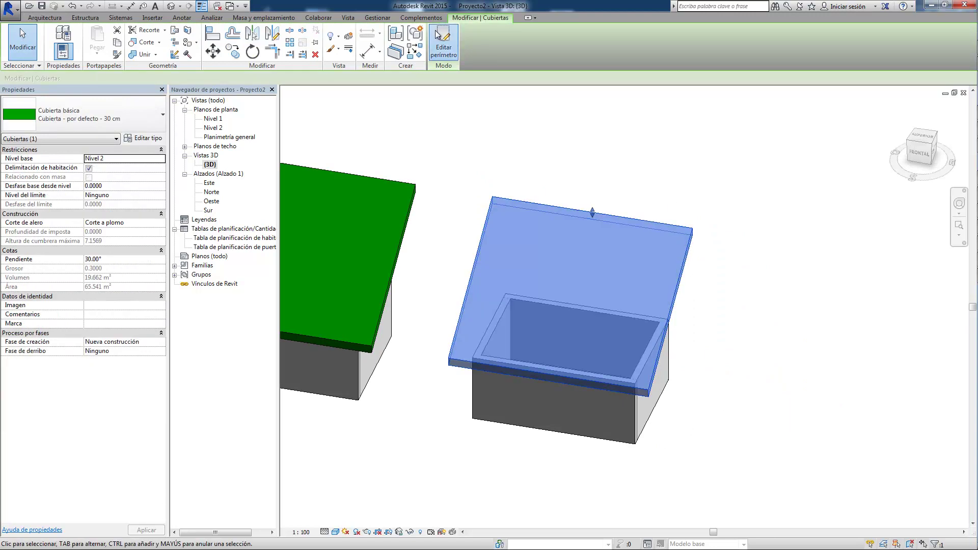
Edit the fourth roof's footprint so the left, right and remaining edges all define 30° slopes.
{"action": "left_click", "coordinate": [438, 37]}
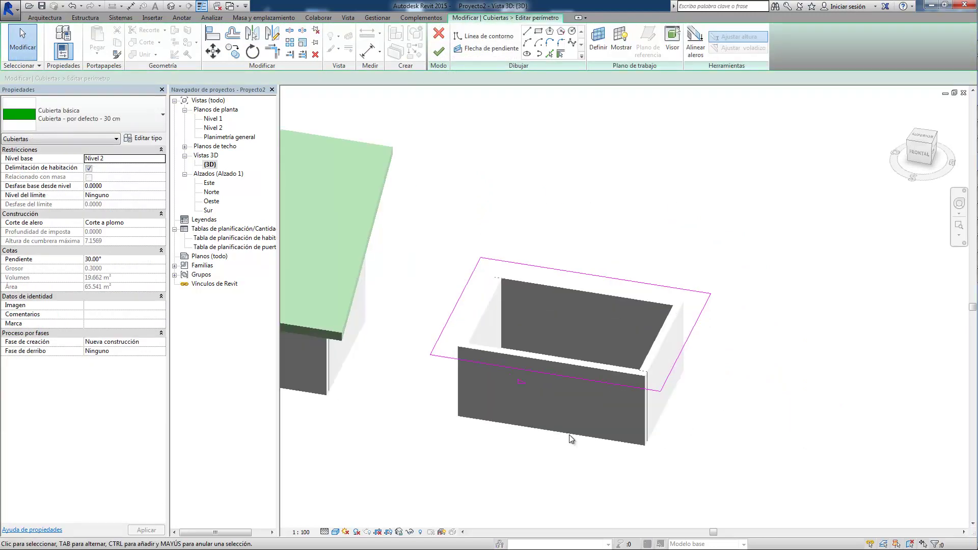
{"action": "scroll", "coordinate": [569, 437], "scroll_direction": "up", "scroll_amount": 1}
{"action": "scroll", "coordinate": [550, 433], "scroll_direction": "up", "scroll_amount": 1}
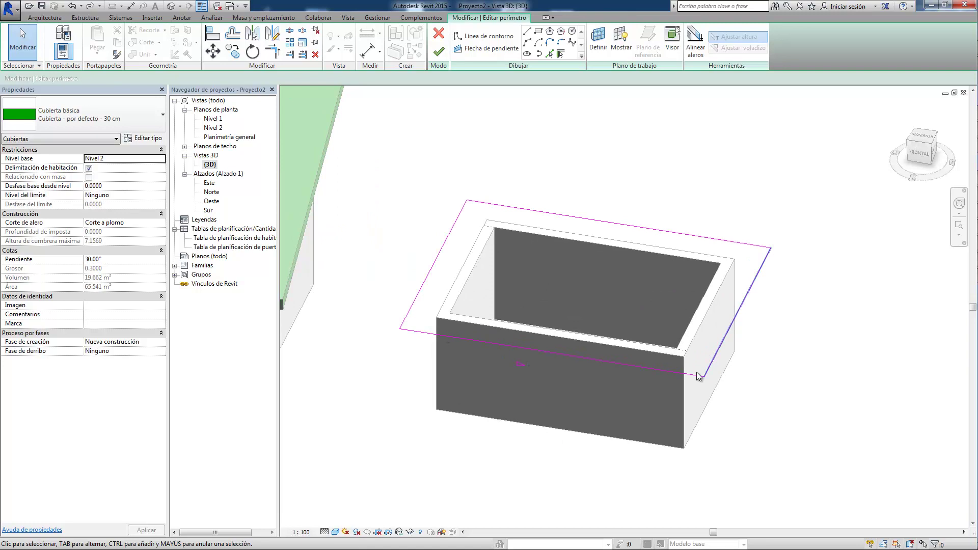
{"action": "left_click", "coordinate": [429, 271]}
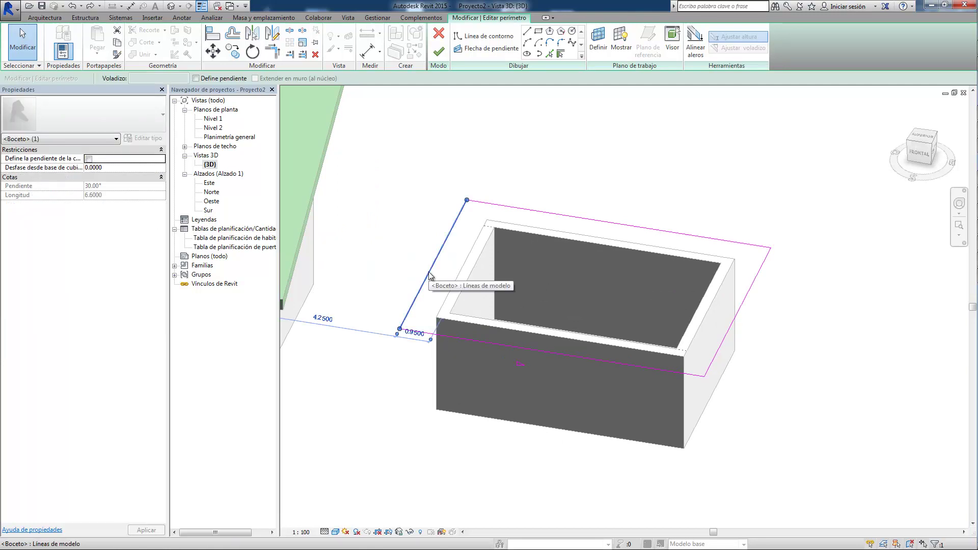
{"action": "left_click", "coordinate": [196, 78]}
{"action": "left_click", "coordinate": [745, 298]}
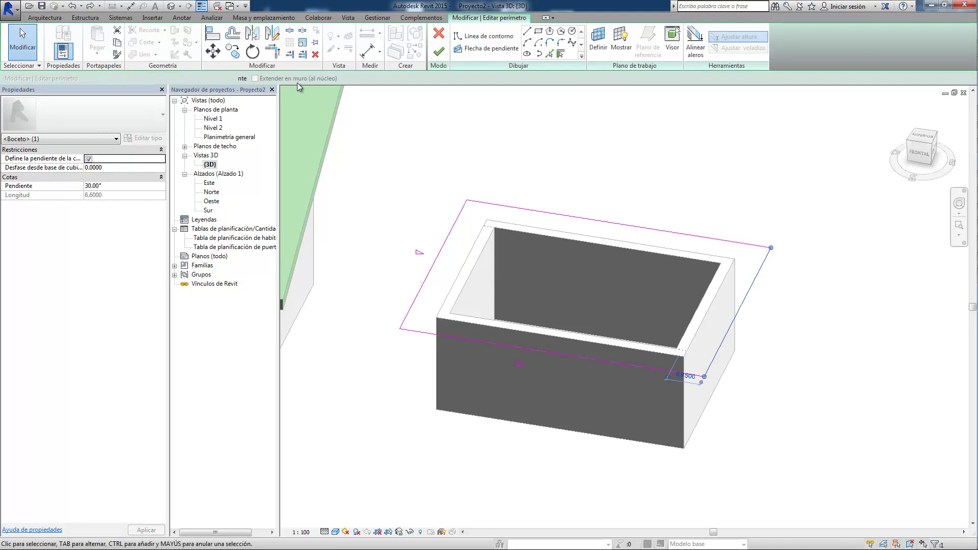
{"action": "left_click", "coordinate": [196, 78]}
{"action": "left_click", "coordinate": [555, 153]}
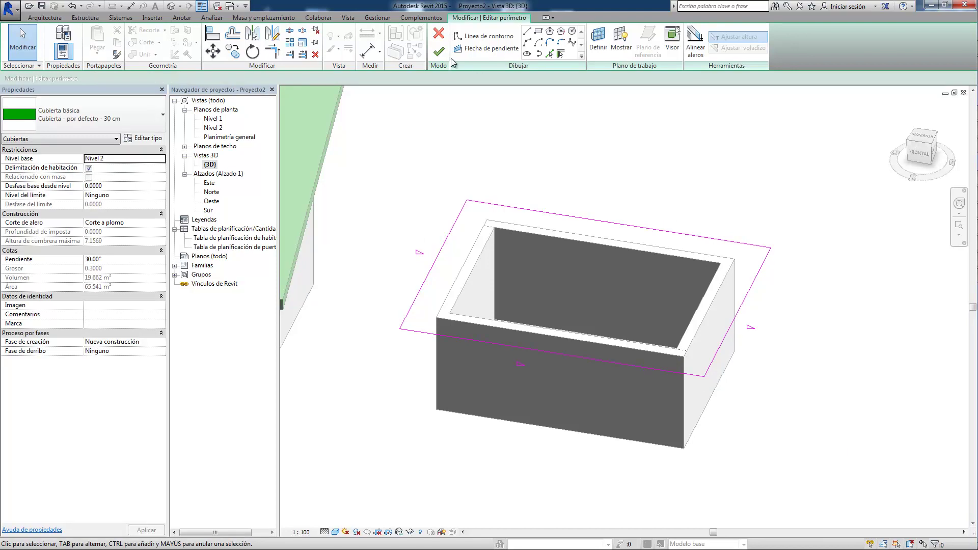
{"action": "left_click", "coordinate": [438, 52]}
{"action": "scroll", "coordinate": [816, 213], "scroll_direction": "down", "scroll_amount": 2}
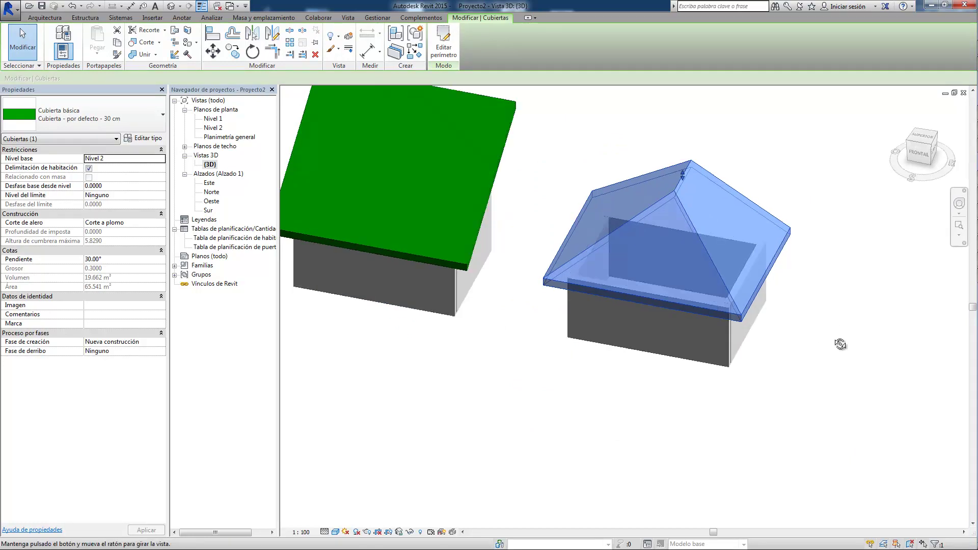
Raise the fourth house's hipped roof peak higher, then zoom to fit all houses.
{"action": "middle_click_drag", "start_coordinate": [818, 331], "coordinate": [801, 285], "text": "shift"}
{"action": "scroll", "coordinate": [767, 378], "scroll_direction": "up", "scroll_amount": 2}
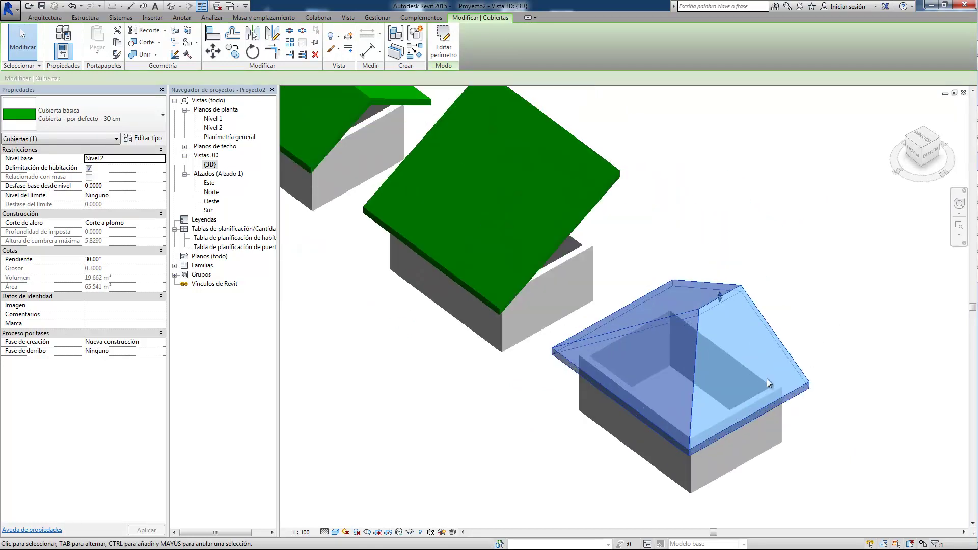
{"action": "scroll", "coordinate": [752, 362], "scroll_direction": "up", "scroll_amount": 3}
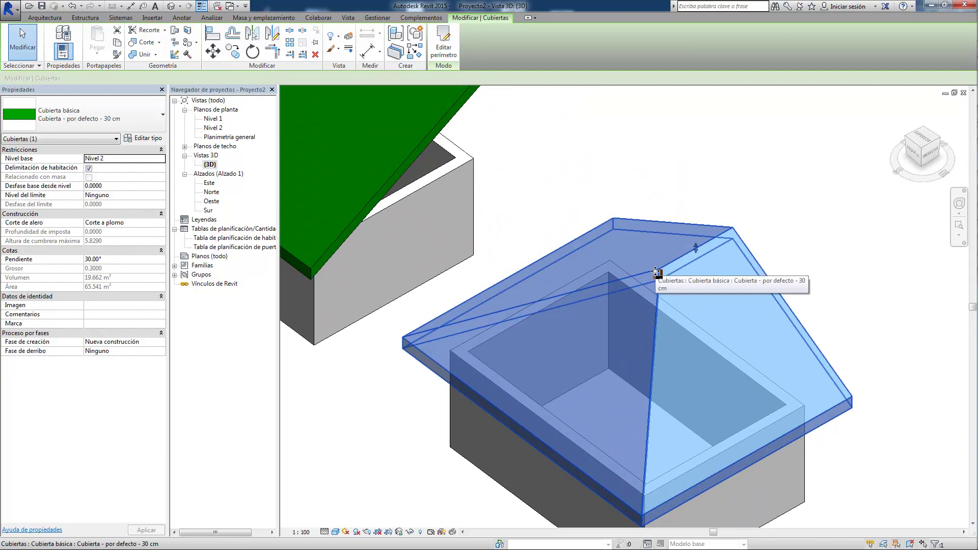
{"action": "left_click_drag", "start_coordinate": [697, 249], "coordinate": [712, 210]}
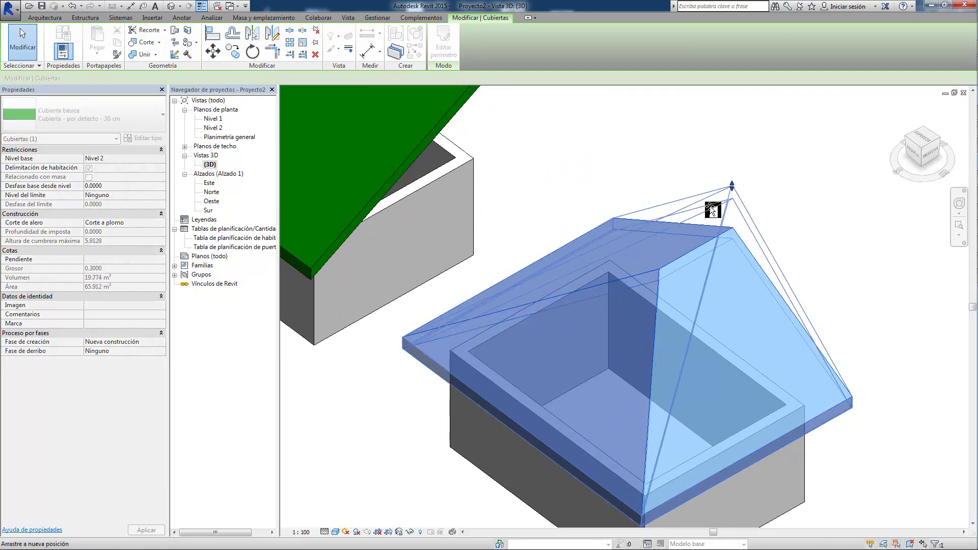
{"action": "left_click_drag", "start_coordinate": [712, 210], "coordinate": [713, 210]}
{"action": "left_click", "coordinate": [821, 253]}
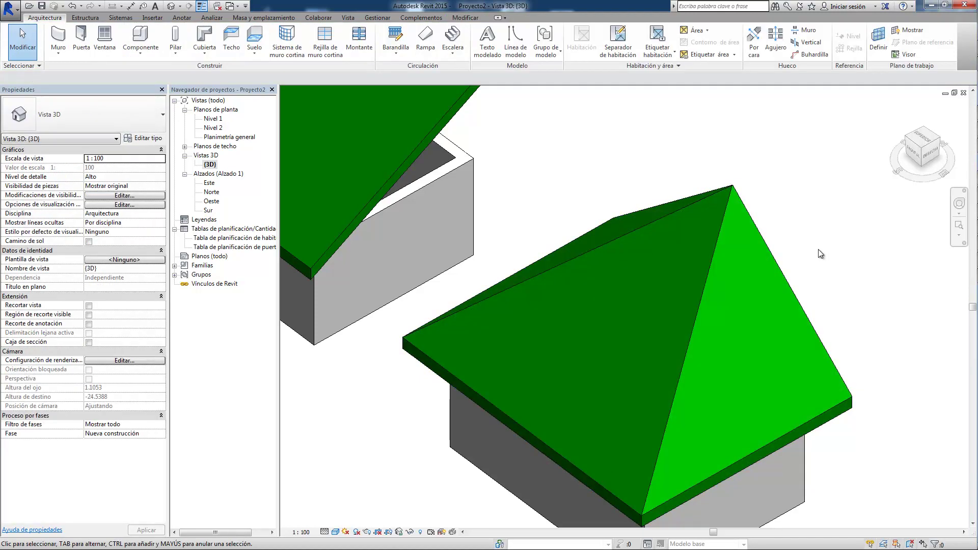
{"action": "key", "text": "z"}
{"action": "key", "text": "f"}
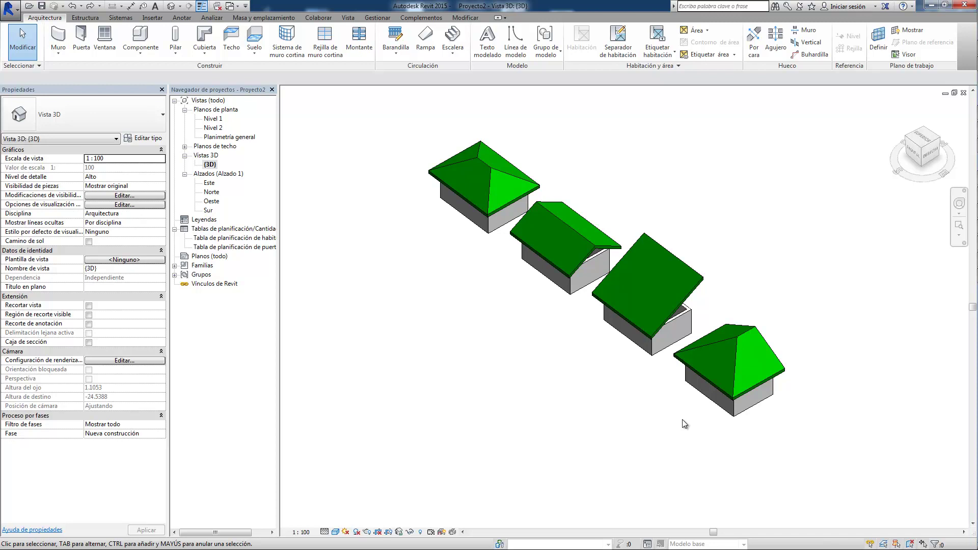
Copy the hip-roofed fourth house's walls and roof down-right to the end of the row.
{"action": "middle_click_drag", "start_coordinate": [684, 424], "coordinate": [352, 168]}
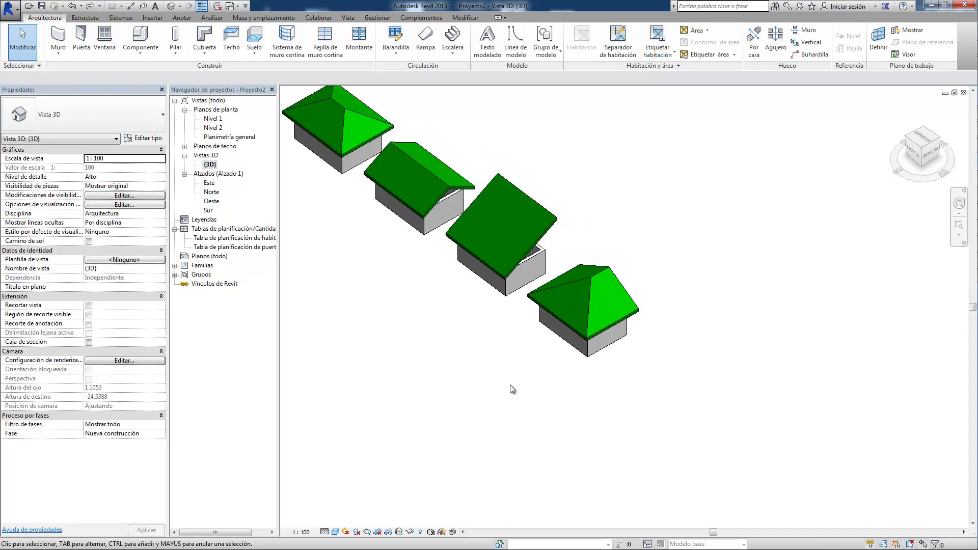
{"action": "left_click_drag", "start_coordinate": [511, 389], "coordinate": [732, 245]}
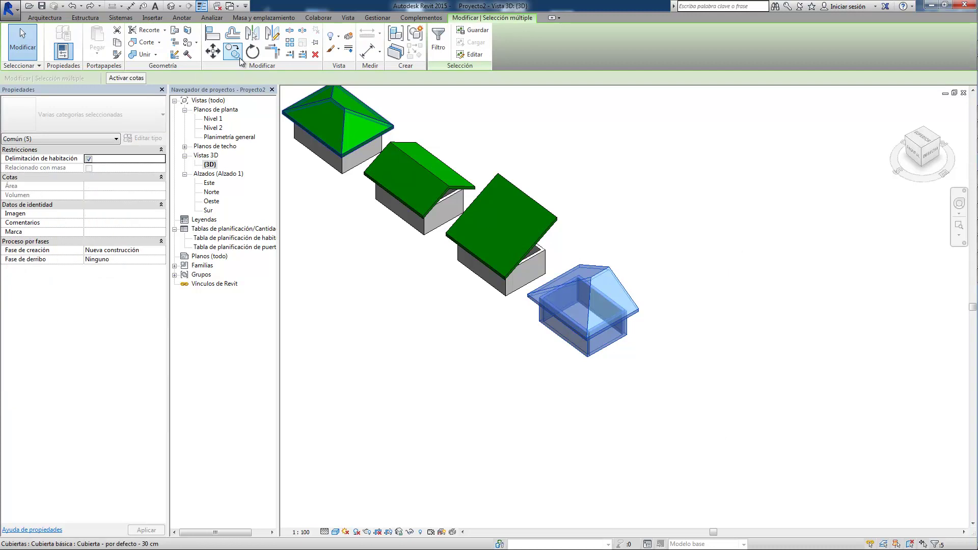
{"action": "left_click", "coordinate": [232, 51]}
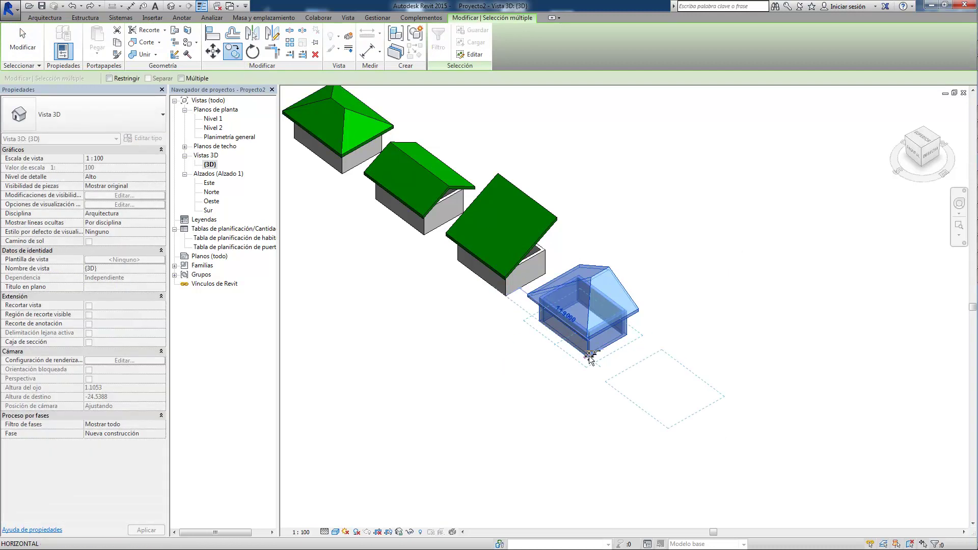
{"action": "left_click", "coordinate": [615, 375]}
{"action": "left_click", "coordinate": [595, 467]}
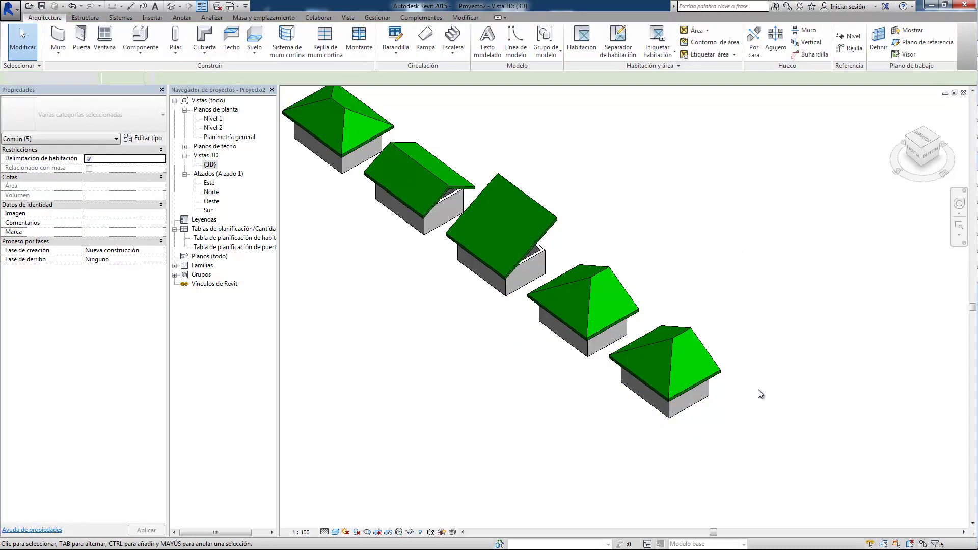
{"action": "scroll", "coordinate": [760, 393], "scroll_direction": "up", "scroll_amount": 5}
{"action": "scroll", "coordinate": [876, 392], "scroll_direction": "up", "scroll_amount": 2}
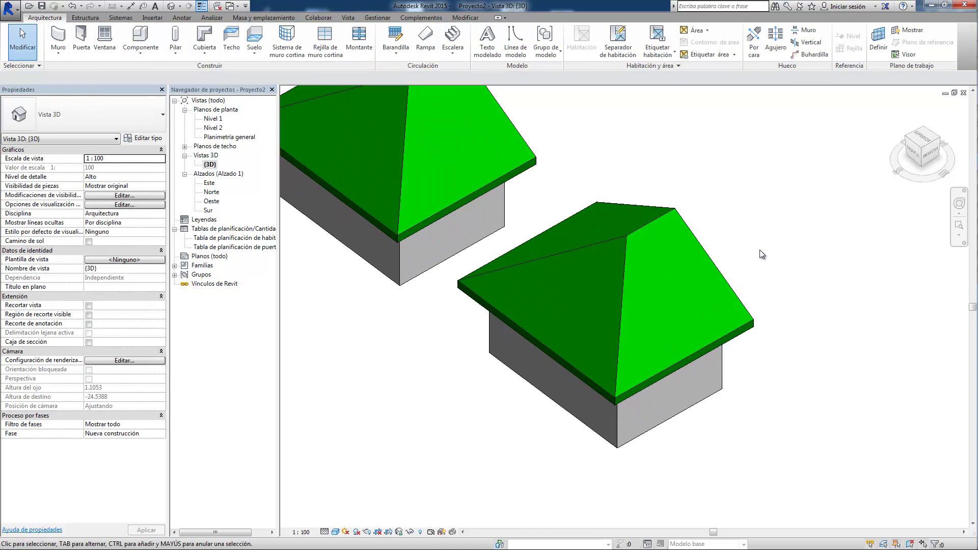
Clear Defines Slope on three footprint edges of the fifth house's roof.
{"action": "left_click", "coordinate": [731, 303]}
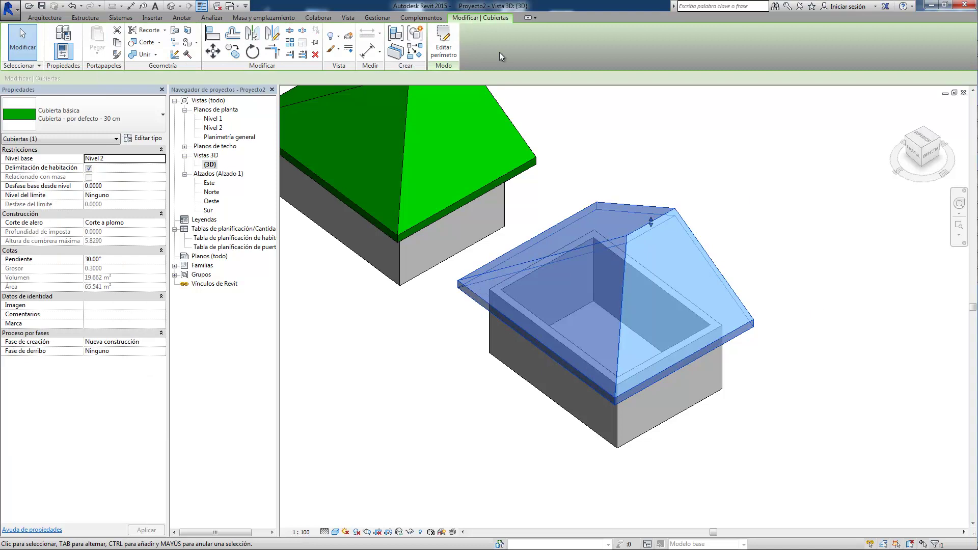
{"action": "left_click", "coordinate": [444, 43]}
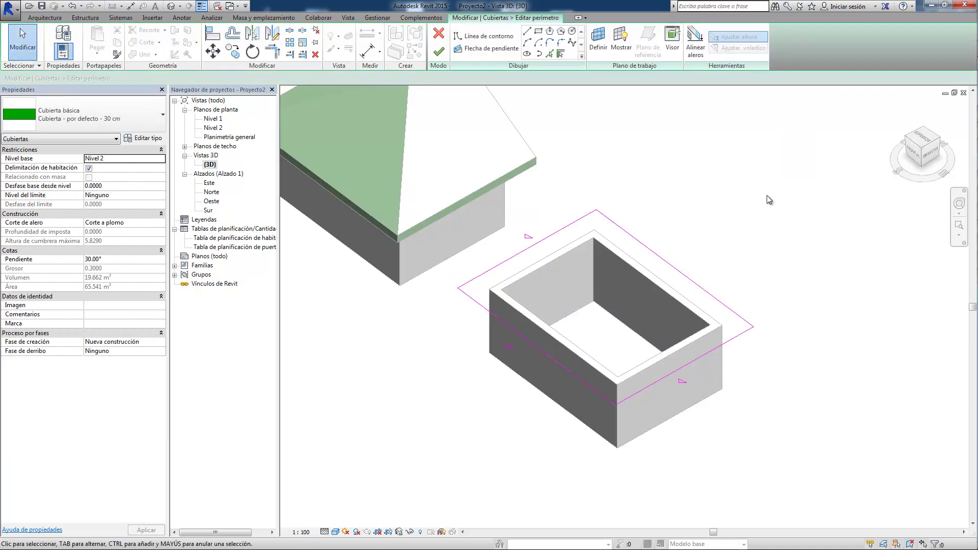
{"action": "left_click", "coordinate": [738, 341]}
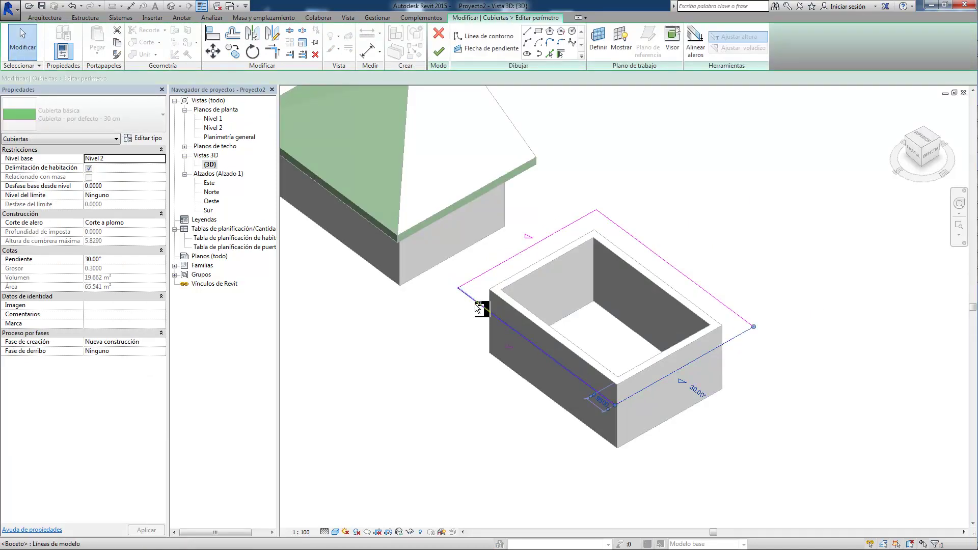
{"action": "left_click", "coordinate": [475, 302], "text": "ctrl"}
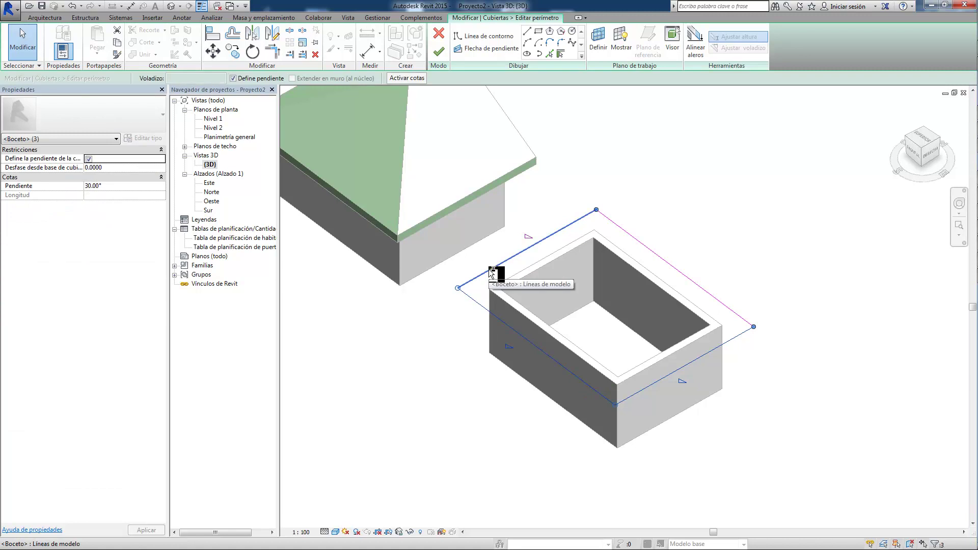
{"action": "left_click", "coordinate": [489, 269], "text": "ctrl"}
{"action": "left_click", "coordinate": [233, 78]}
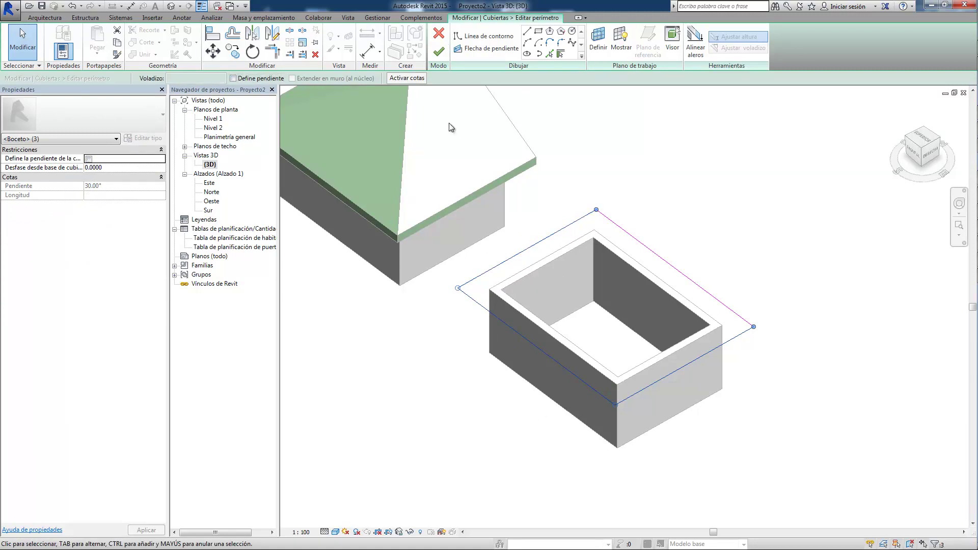
{"action": "left_click", "coordinate": [439, 55]}
{"action": "left_click", "coordinate": [805, 228]}
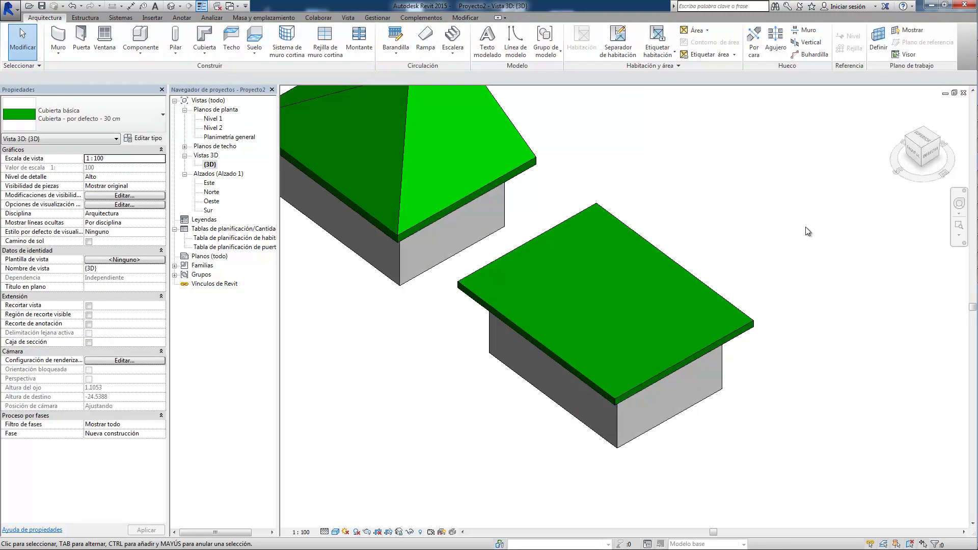
{"action": "scroll", "coordinate": [824, 242], "scroll_direction": "down", "scroll_amount": 2}
{"action": "scroll", "coordinate": [823, 242], "scroll_direction": "down", "scroll_amount": 2}
{"action": "middle_click_drag", "start_coordinate": [824, 242], "coordinate": [868, 378]}
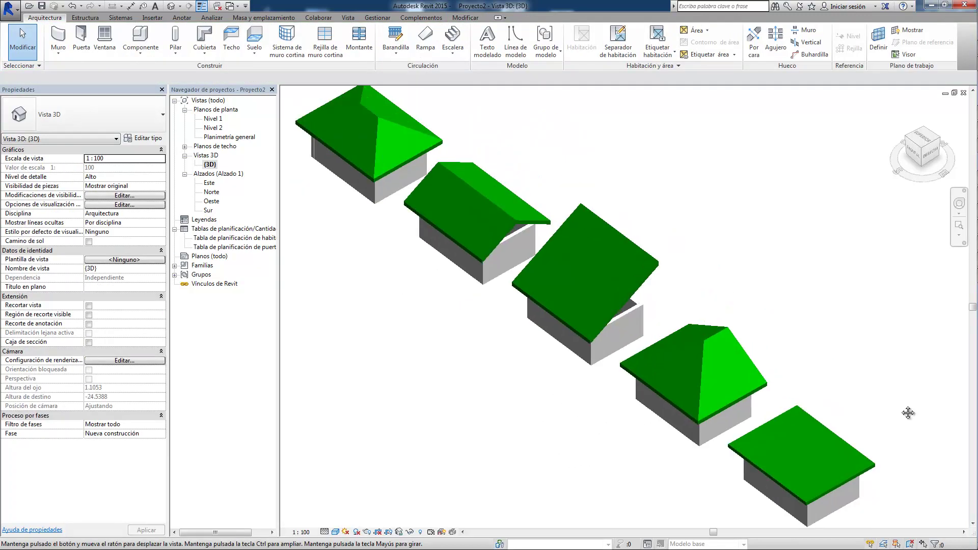
{"action": "scroll", "coordinate": [867, 373], "scroll_direction": "down", "scroll_amount": 1}
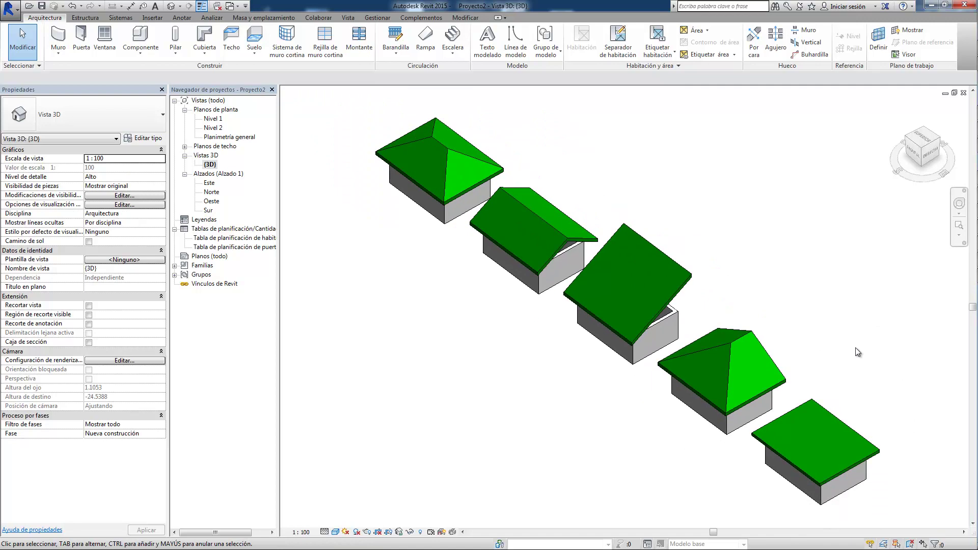
{"action": "middle_click_drag", "start_coordinate": [858, 351], "coordinate": [615, 188]}
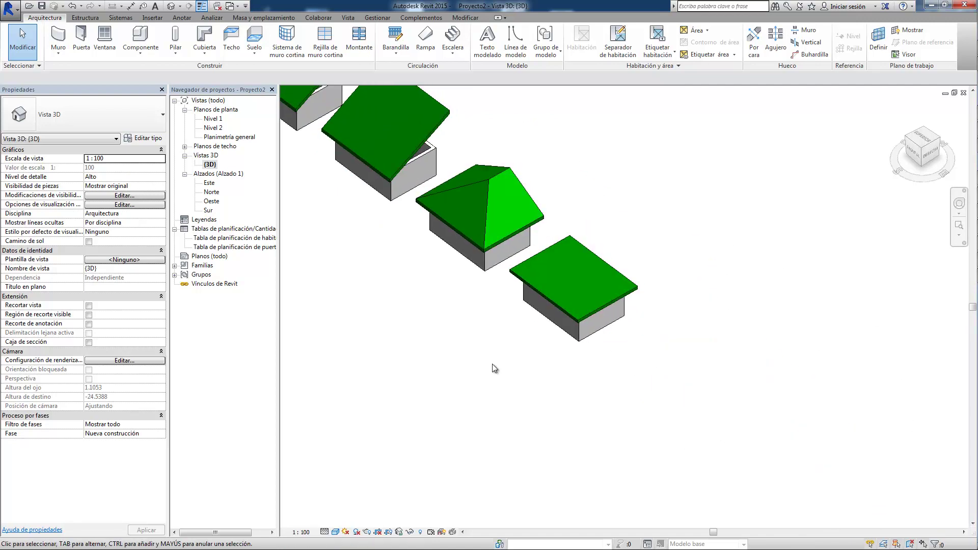
{"action": "left_click_drag", "start_coordinate": [492, 364], "coordinate": [692, 230]}
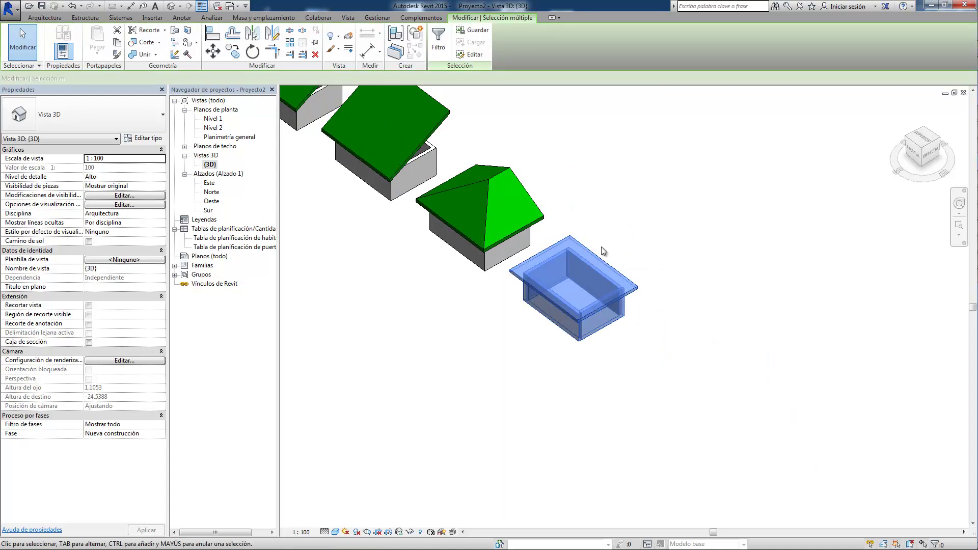
Copy the flat-roofed house from its corner down-right to the end of the row.
{"action": "left_click", "coordinate": [232, 51]}
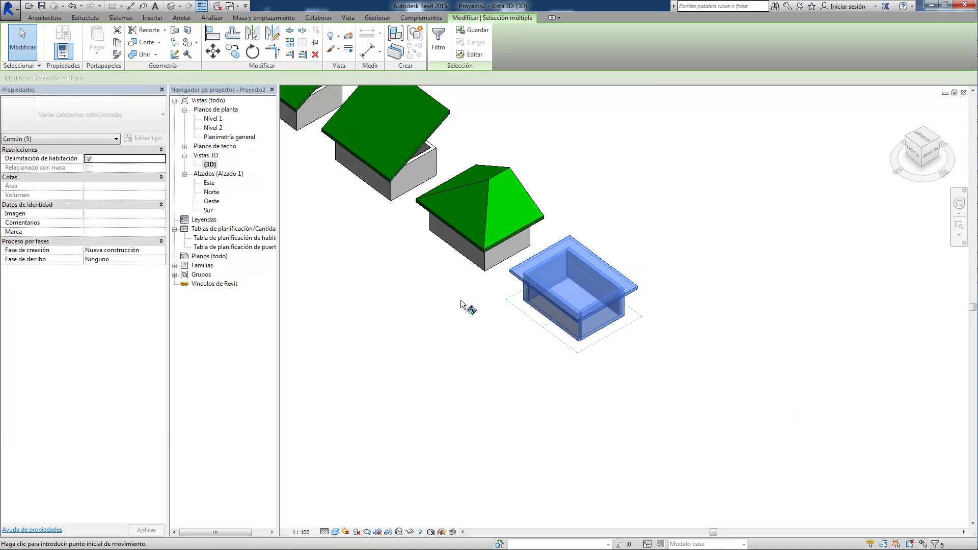
{"action": "left_click", "coordinate": [489, 275]}
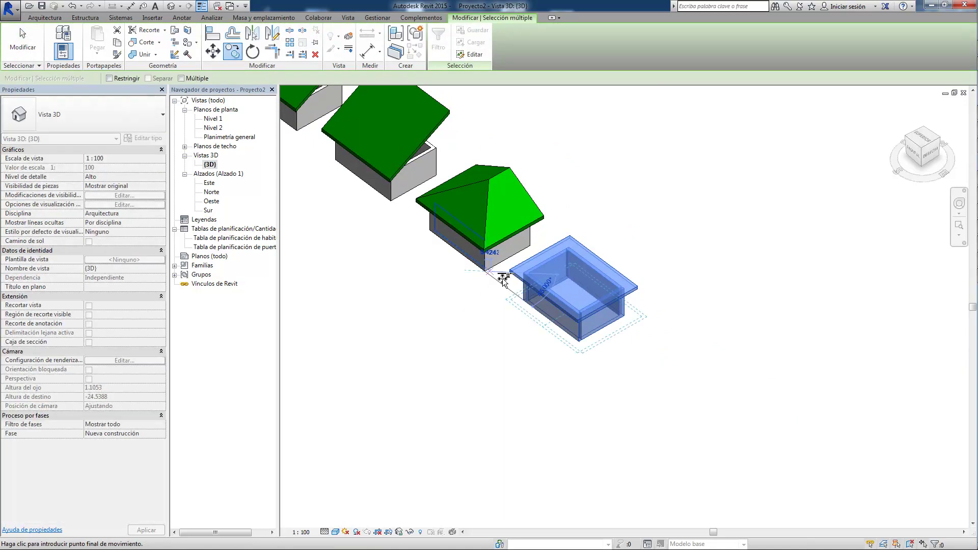
{"action": "left_click", "coordinate": [581, 340]}
{"action": "key", "text": "Escape"}
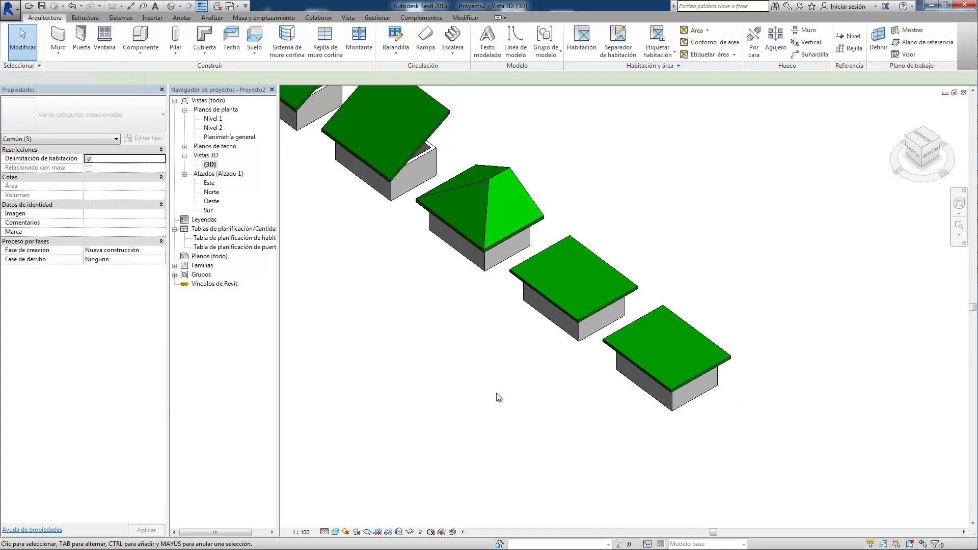
Make two opposite footprint edges of the last house's roof define slope.
{"action": "left_click", "coordinate": [634, 288]}
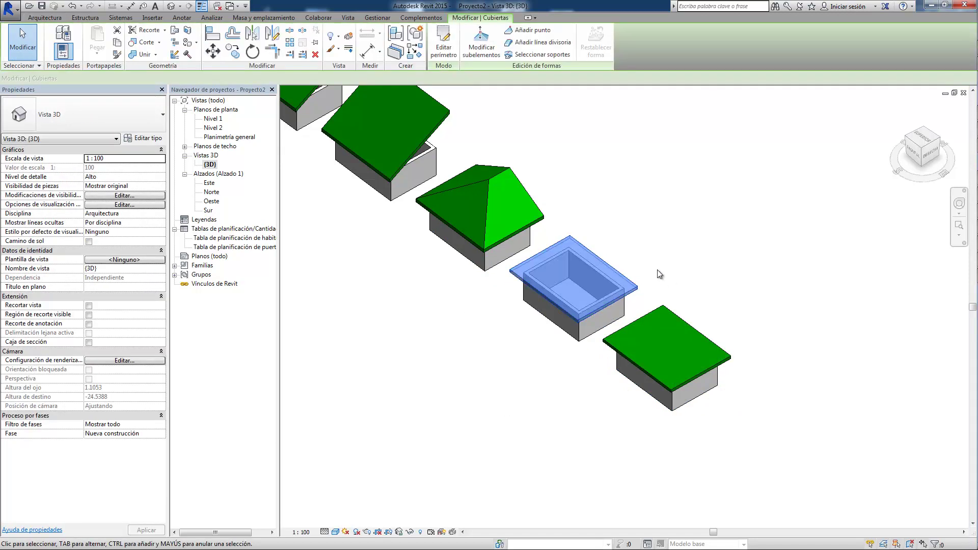
{"action": "left_click", "coordinate": [444, 41]}
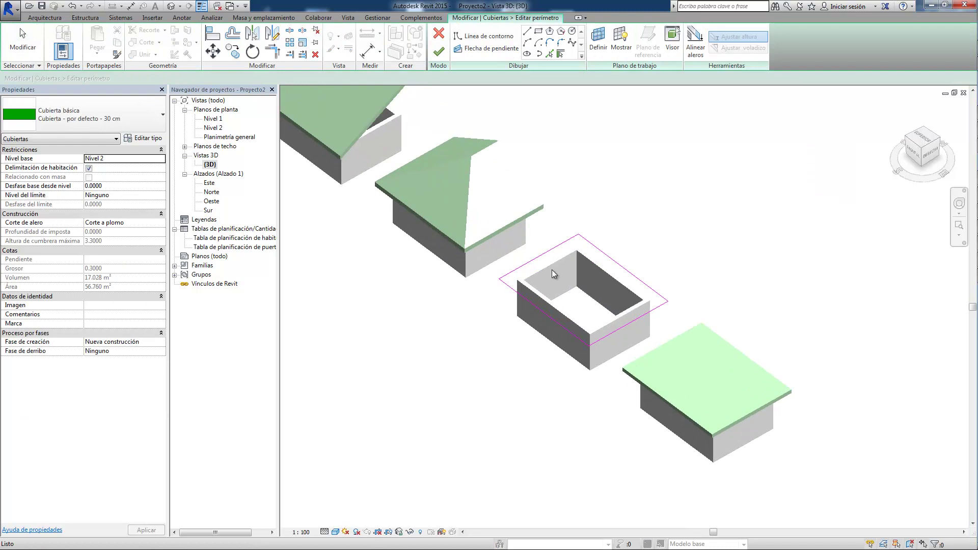
{"action": "scroll", "coordinate": [553, 273], "scroll_direction": "up", "scroll_amount": 4}
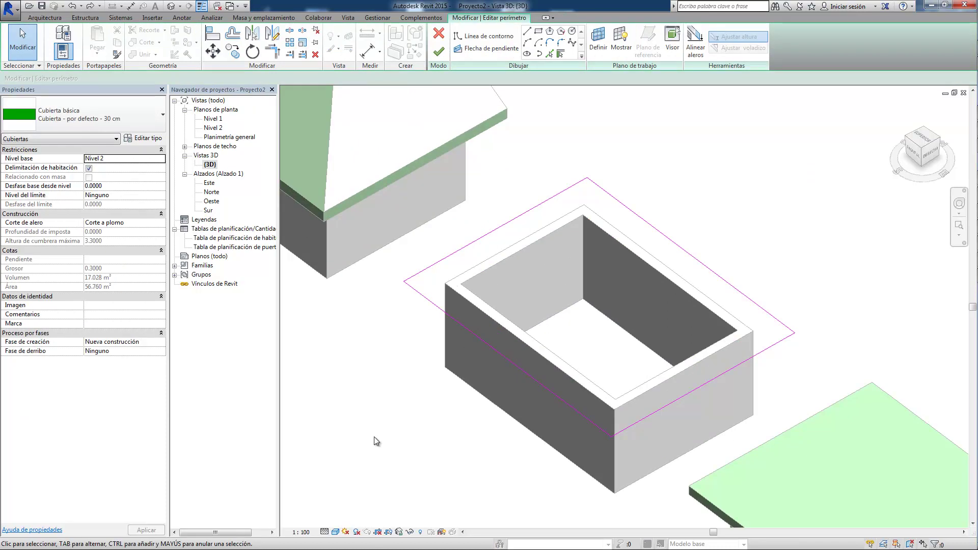
{"action": "left_click", "coordinate": [423, 298]}
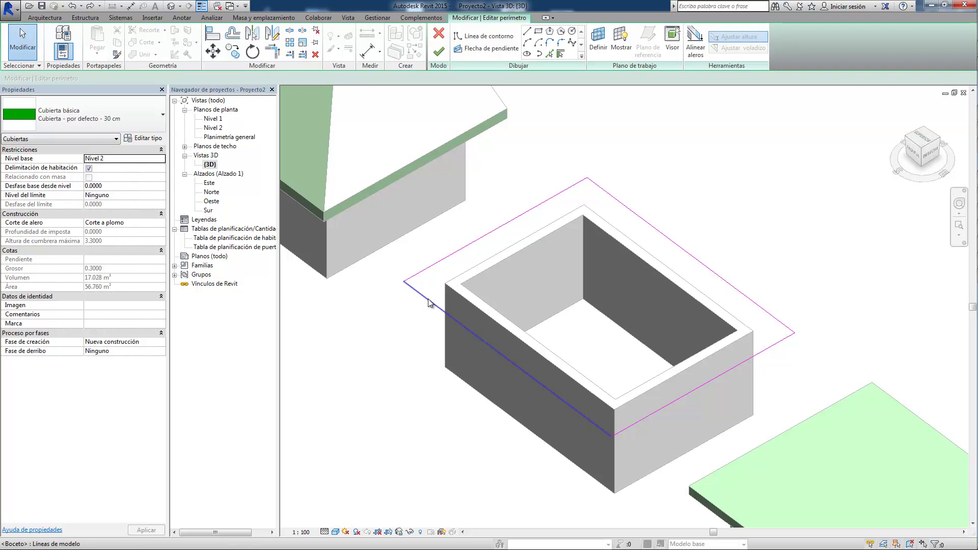
{"action": "left_click", "coordinate": [771, 346], "text": "ctrl"}
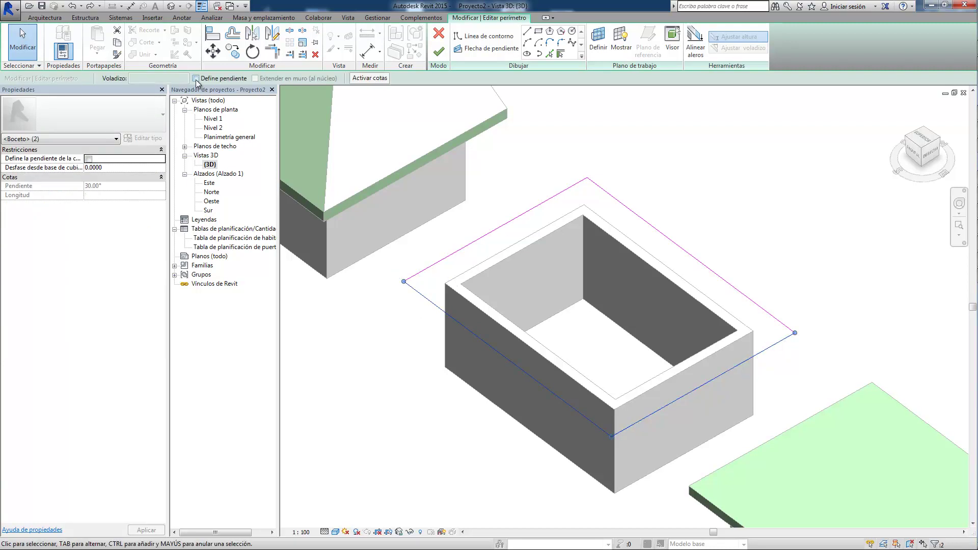
{"action": "left_click", "coordinate": [196, 79]}
{"action": "left_click", "coordinate": [439, 51]}
{"action": "left_click", "coordinate": [467, 422]}
{"action": "middle_click_drag", "start_coordinate": [467, 422], "coordinate": [676, 299], "text": "shift"}
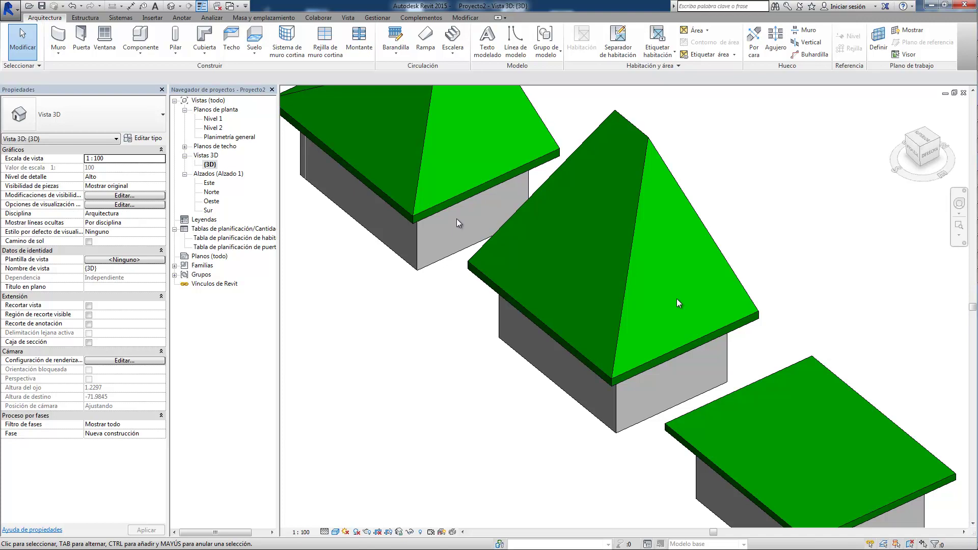
Attach the lower building's four walls to the roof above it.
{"action": "scroll", "coordinate": [677, 299], "scroll_direction": "down", "scroll_amount": 3}
{"action": "middle_click_drag", "start_coordinate": [604, 426], "coordinate": [537, 335], "text": "shift"}
{"action": "scroll", "coordinate": [537, 334], "scroll_direction": "up", "scroll_amount": 4}
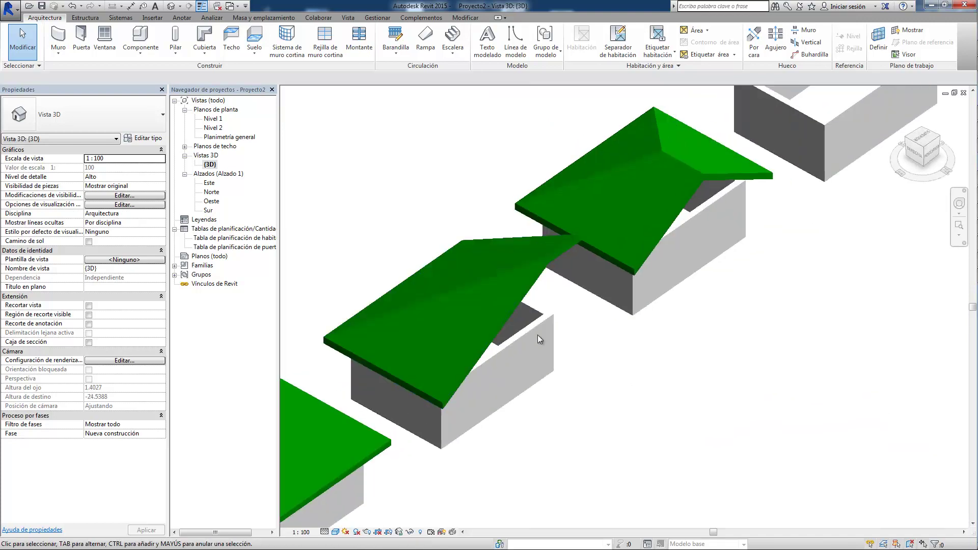
{"action": "left_click_drag", "start_coordinate": [339, 299], "coordinate": [567, 482]}
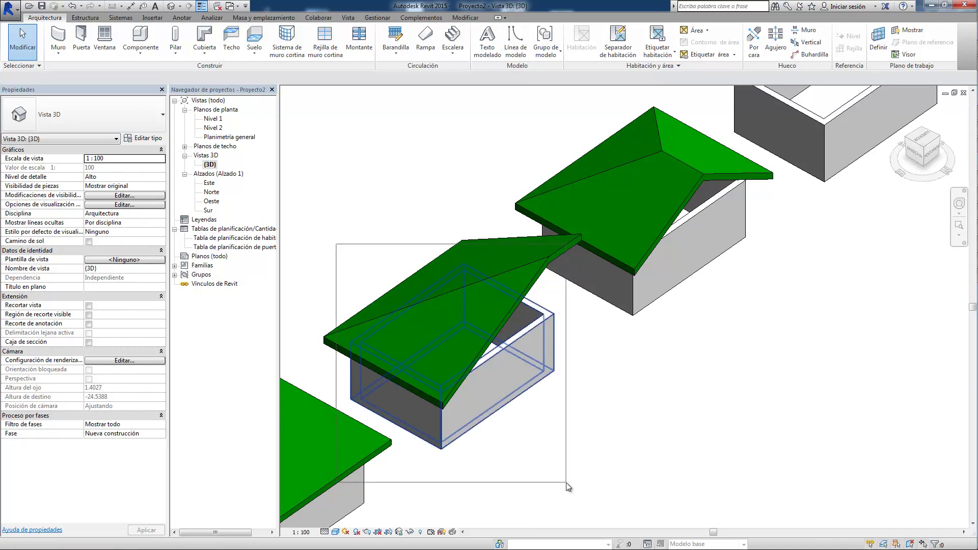
{"action": "left_click", "coordinate": [530, 44]}
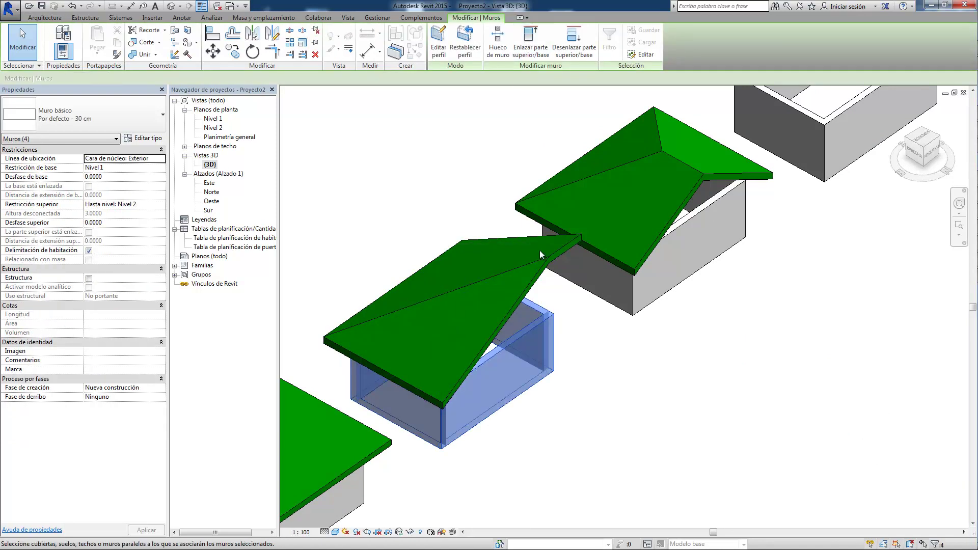
{"action": "left_click", "coordinate": [544, 262]}
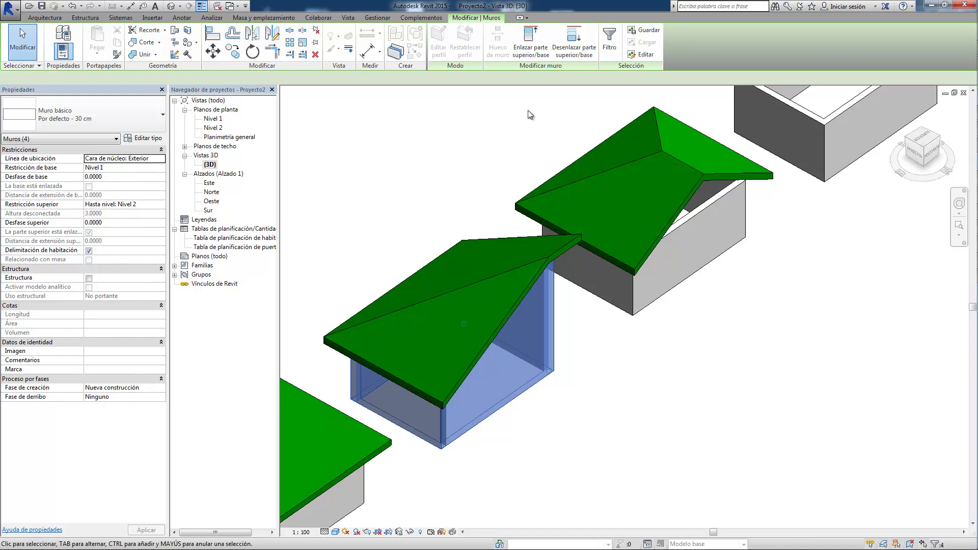
Attach the walls of the hip-roof and shed-roof buildings to their roofs.
{"action": "left_click_drag", "start_coordinate": [525, 126], "coordinate": [754, 322]}
{"action": "left_click", "coordinate": [556, 38]}
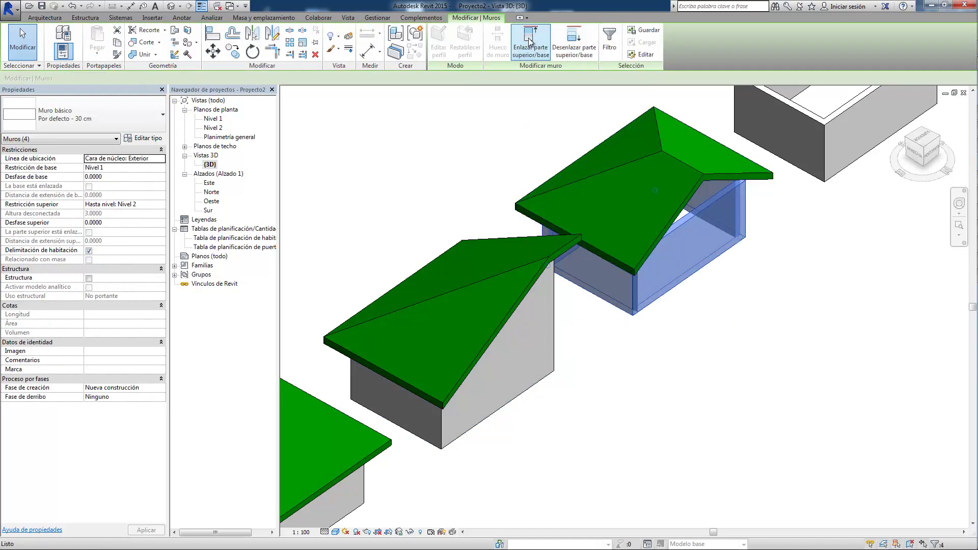
{"action": "left_click", "coordinate": [658, 118]}
{"action": "middle_click_drag", "start_coordinate": [778, 291], "coordinate": [477, 474]}
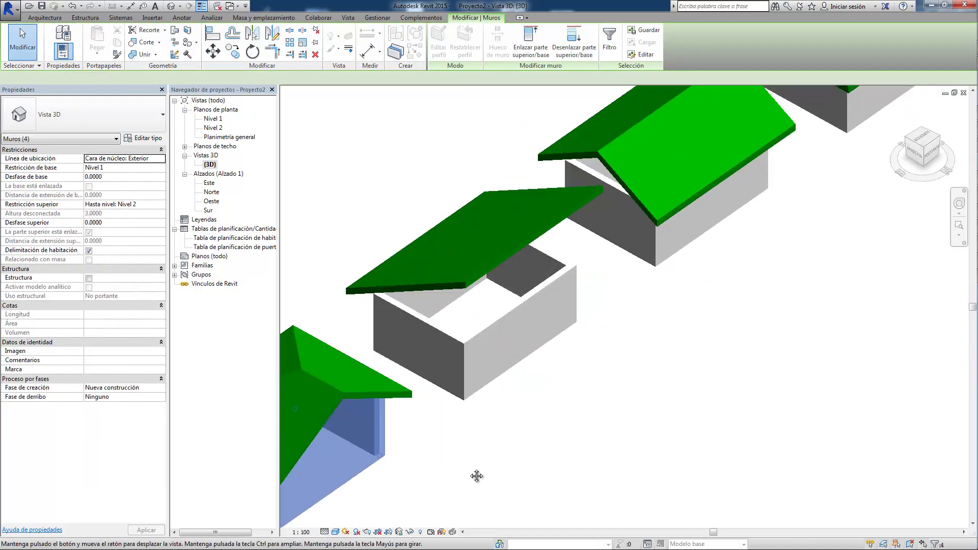
{"action": "left_click_drag", "start_coordinate": [366, 180], "coordinate": [582, 415]}
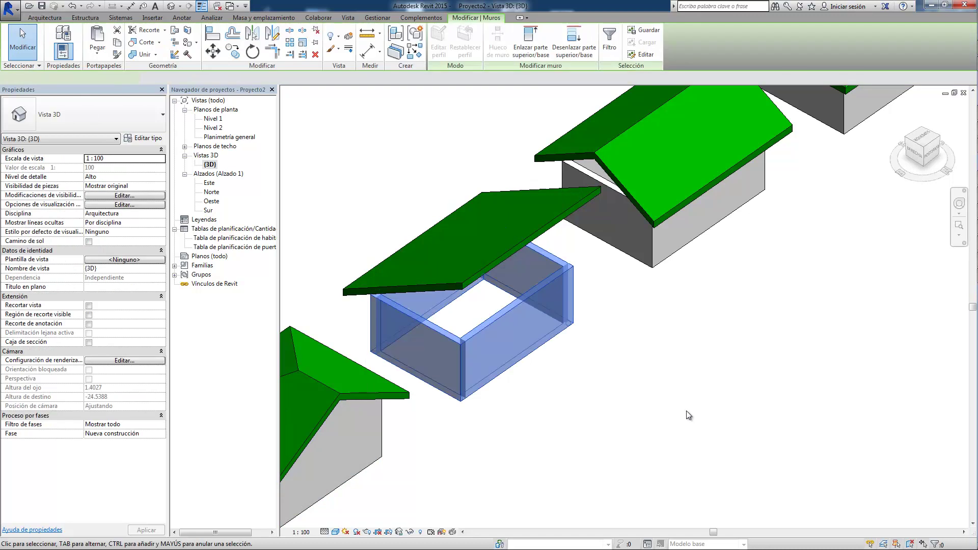
{"action": "left_click", "coordinate": [531, 41]}
{"action": "left_click", "coordinate": [552, 229]}
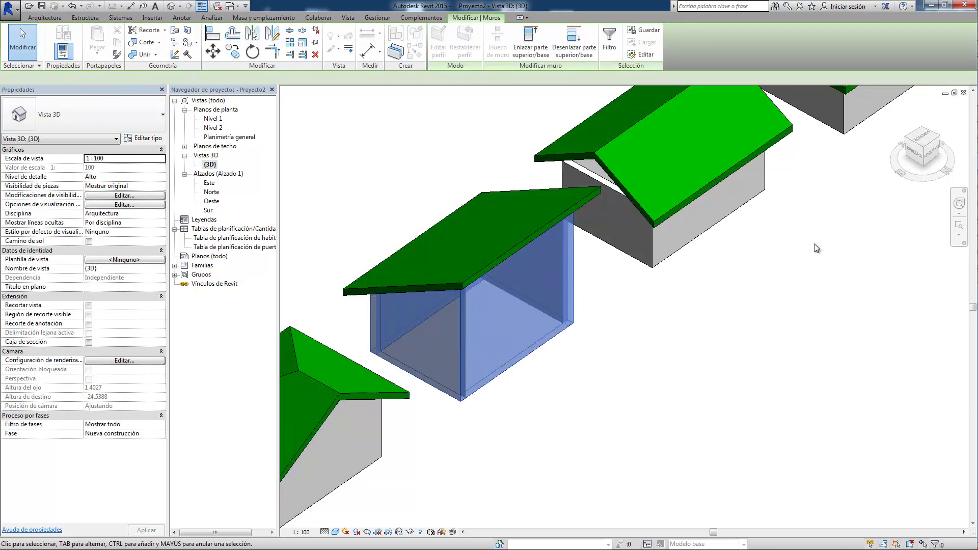
Attach the gable-roof building's walls to its roof and clear the selection.
{"action": "middle_click_drag", "start_coordinate": [815, 243], "coordinate": [678, 388]}
{"action": "left_click_drag", "start_coordinate": [370, 184], "coordinate": [628, 437]}
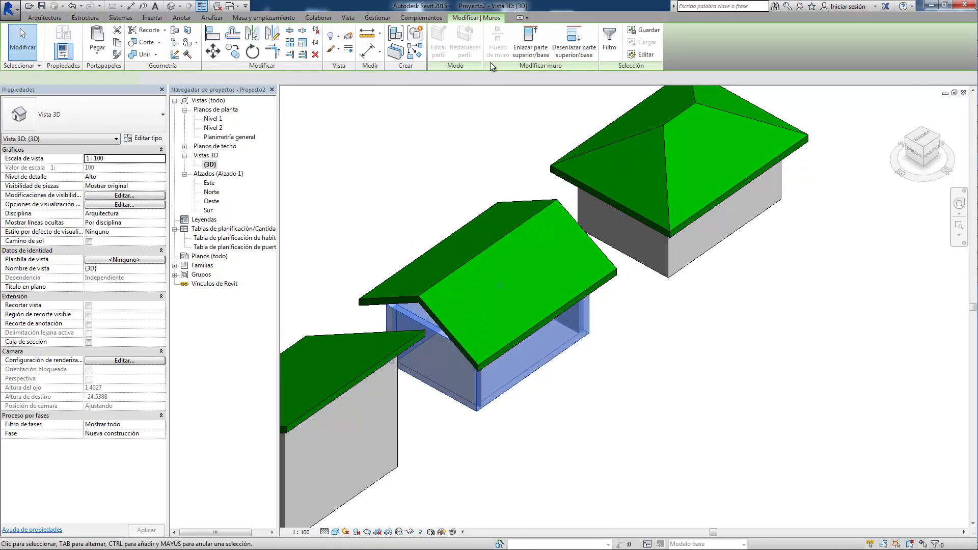
{"action": "left_click", "coordinate": [530, 41]}
{"action": "left_click", "coordinate": [520, 285]}
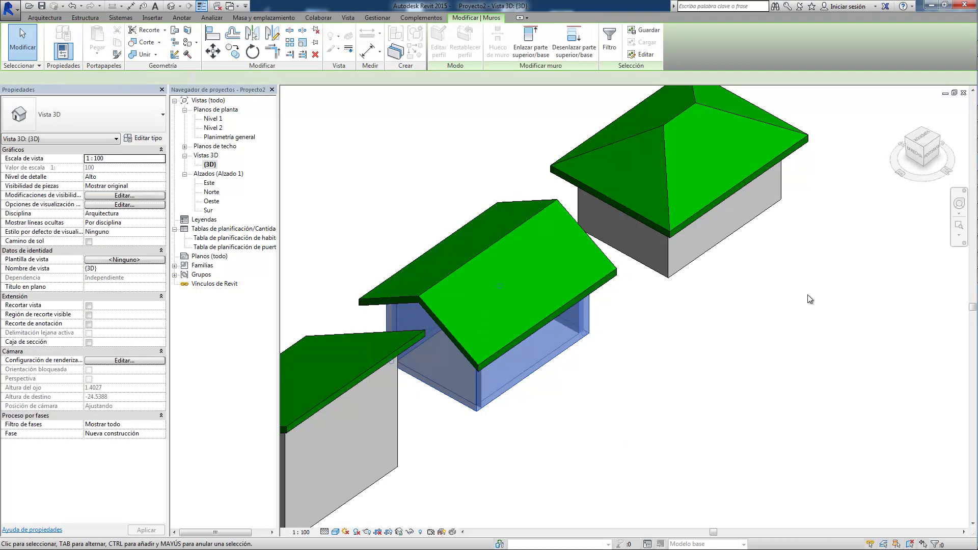
{"action": "scroll", "coordinate": [556, 451], "scroll_direction": "down", "scroll_amount": 3}
{"action": "scroll", "coordinate": [551, 451], "scroll_direction": "up", "scroll_amount": 1}
{"action": "scroll", "coordinate": [546, 448], "scroll_direction": "up", "scroll_amount": 1}
{"action": "left_click", "coordinate": [537, 431]}
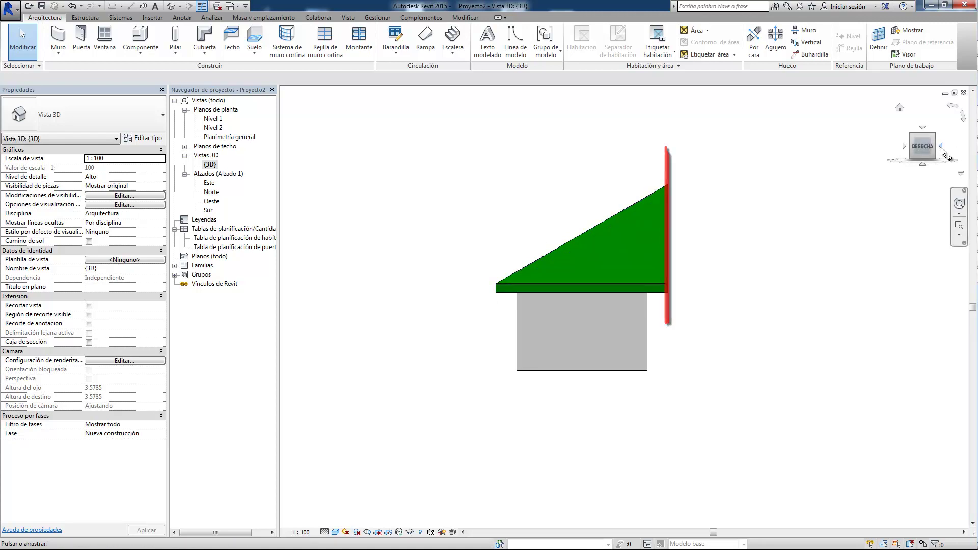
{"action": "left_click", "coordinate": [942, 149]}
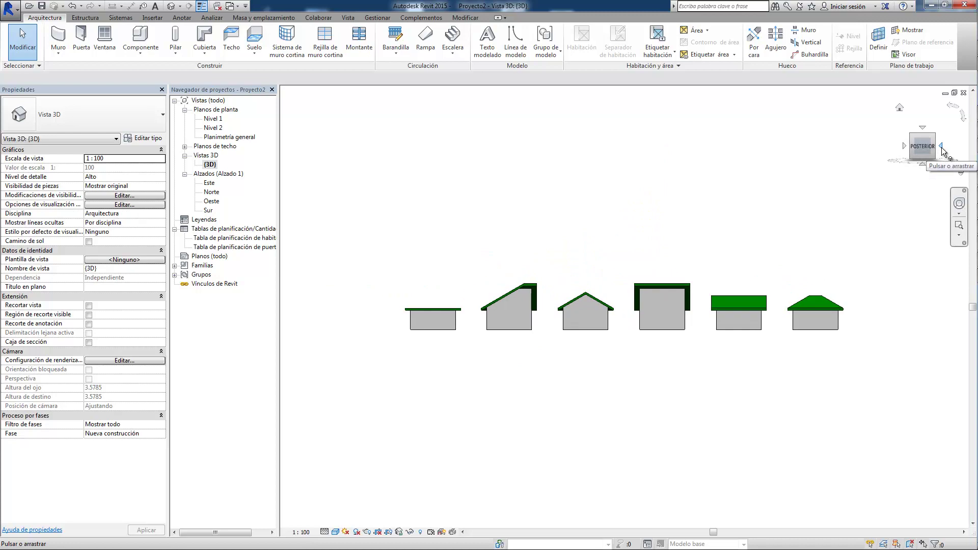
{"action": "left_click", "coordinate": [942, 150]}
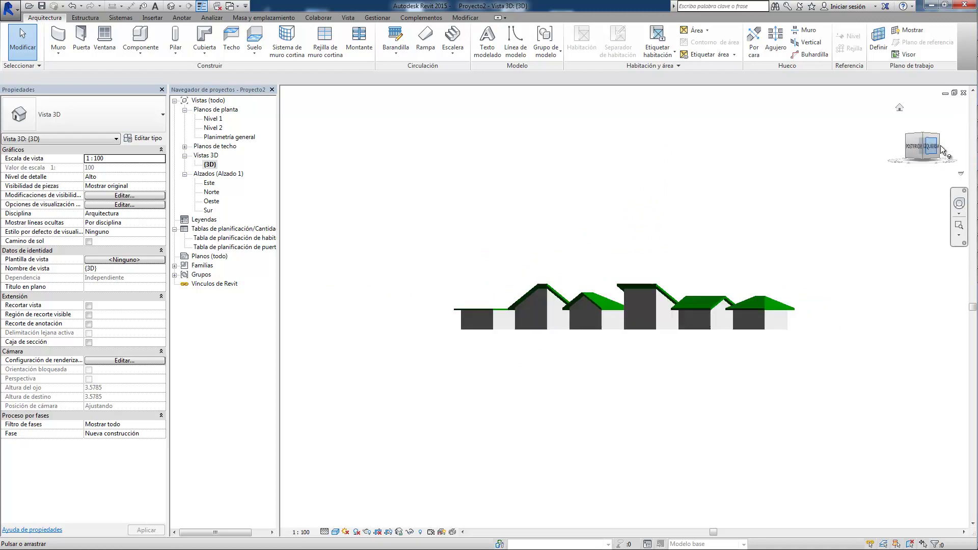
{"action": "left_click", "coordinate": [942, 149]}
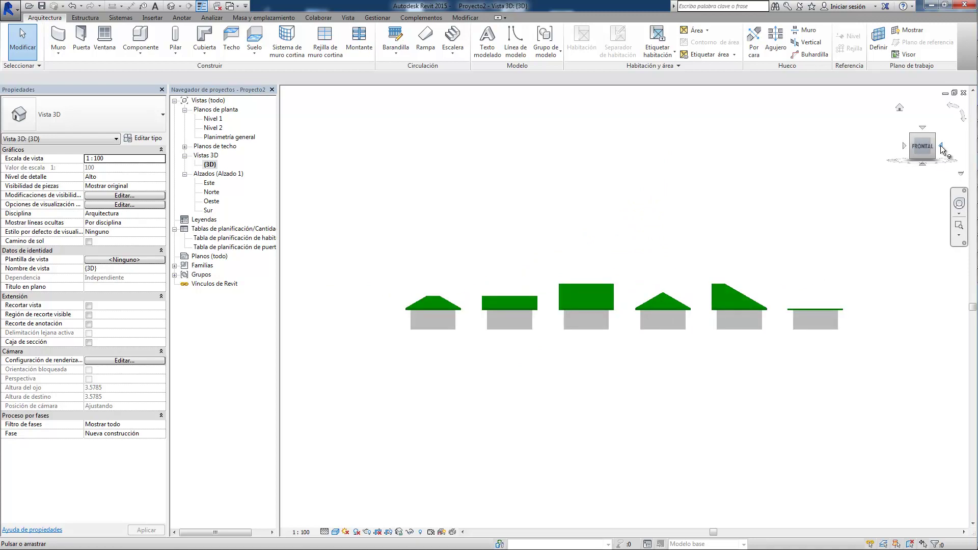
{"action": "left_click", "coordinate": [936, 137]}
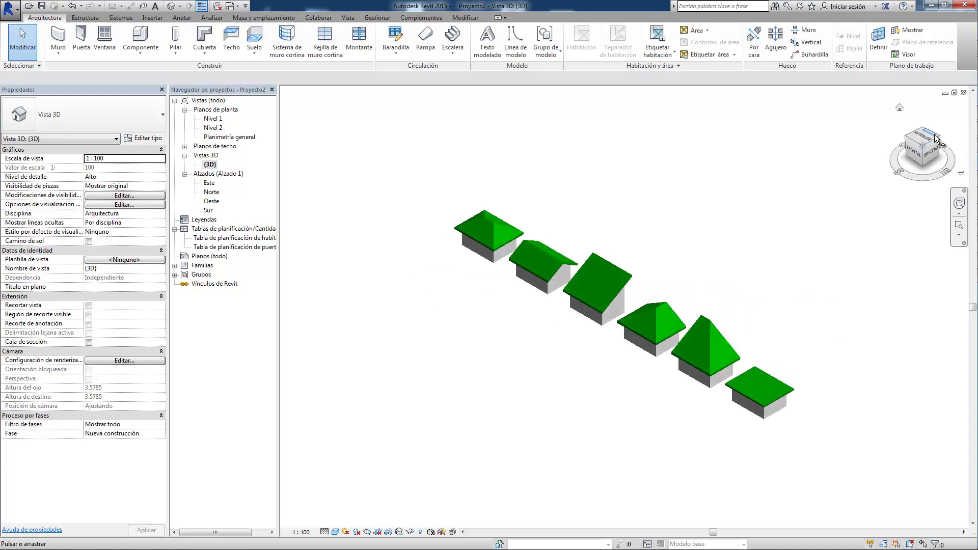
{"action": "left_click", "coordinate": [941, 142]}
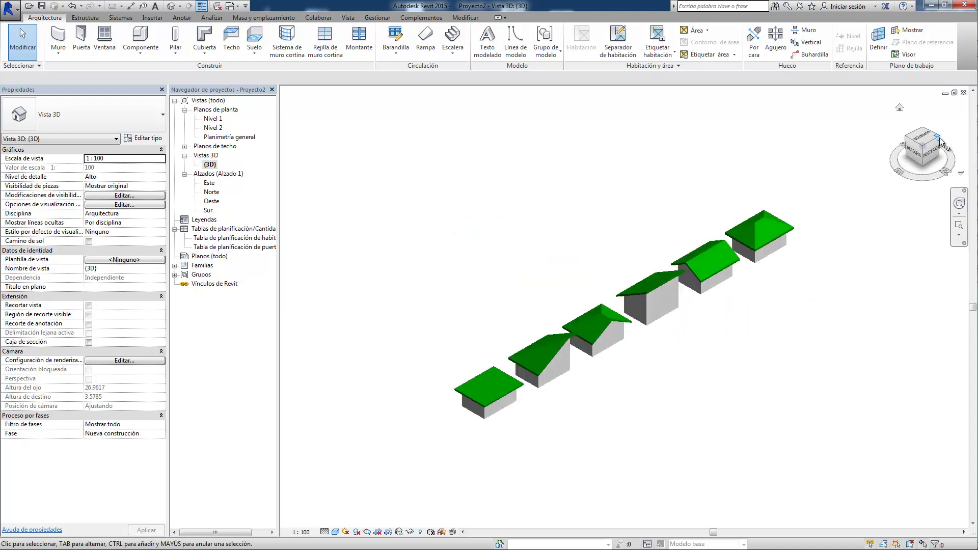
{"action": "left_click", "coordinate": [940, 142]}
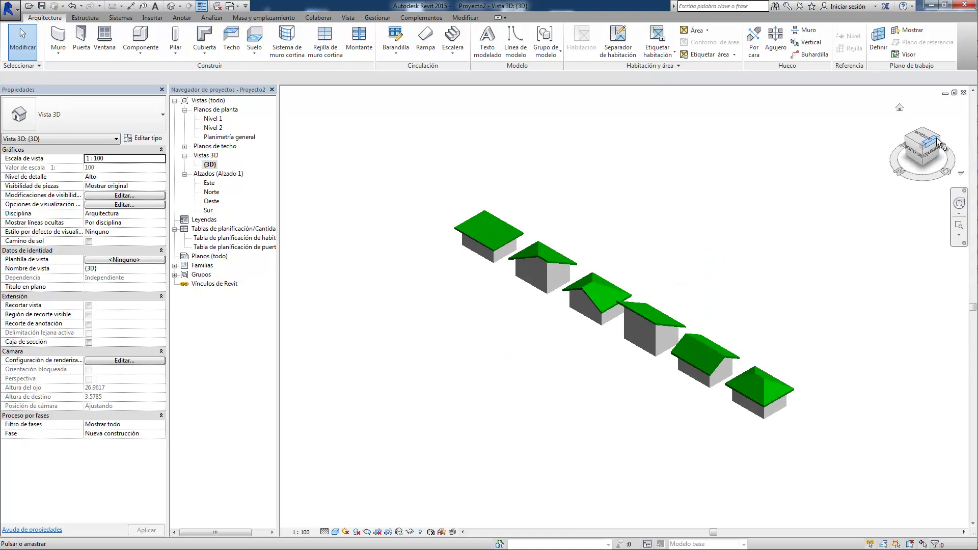
{"action": "left_click", "coordinate": [940, 141]}
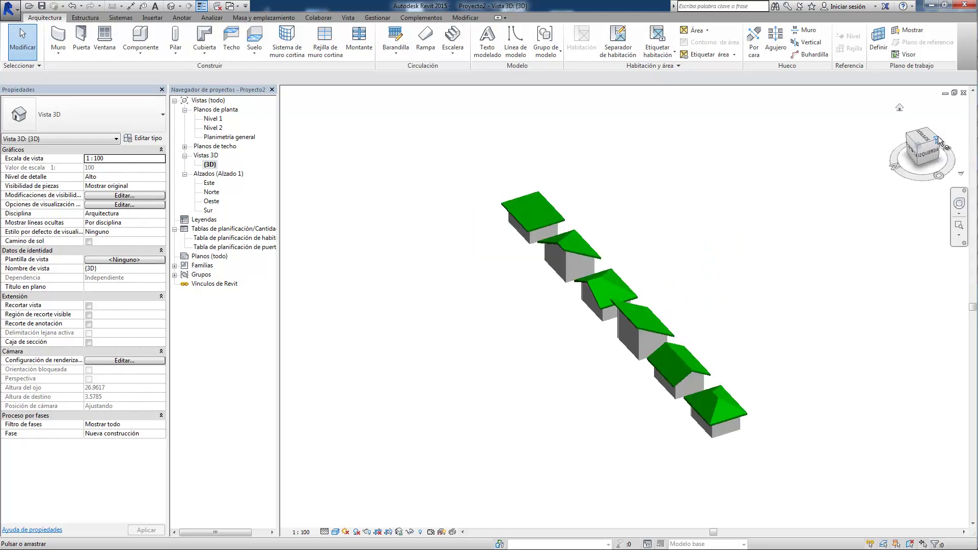
{"action": "left_click", "coordinate": [940, 141]}
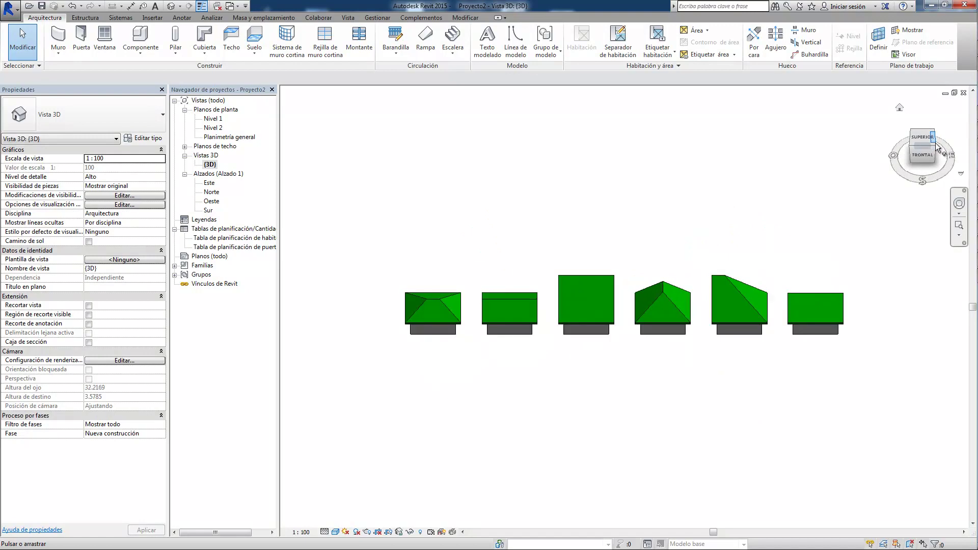
{"action": "left_click", "coordinate": [935, 147]}
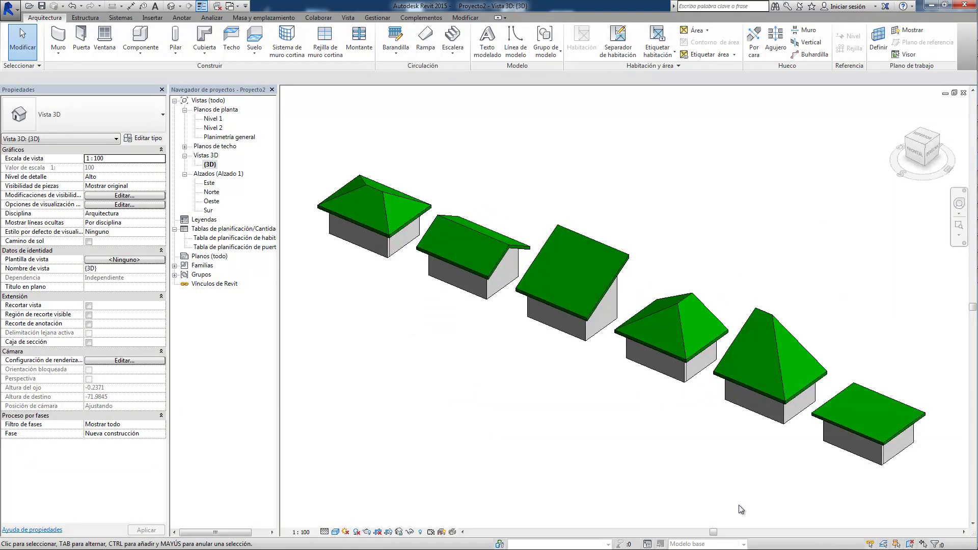